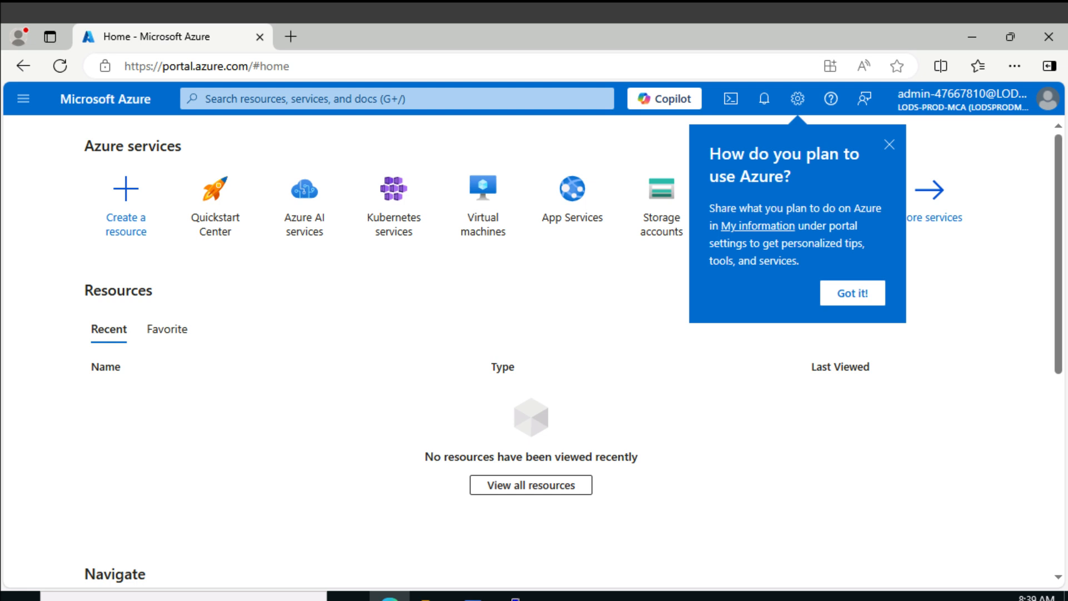
Dismiss the portal usage tip, search for "corp-" and open the corp-data resource group
{"action": "left_click", "coordinate": [889, 146]}
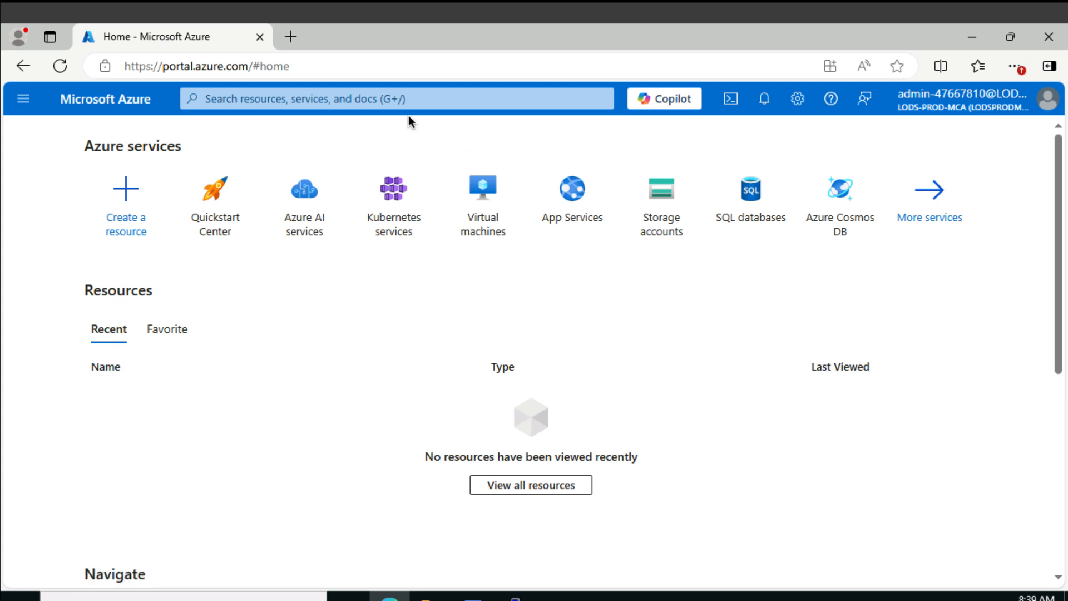
{"action": "left_click", "coordinate": [393, 100]}
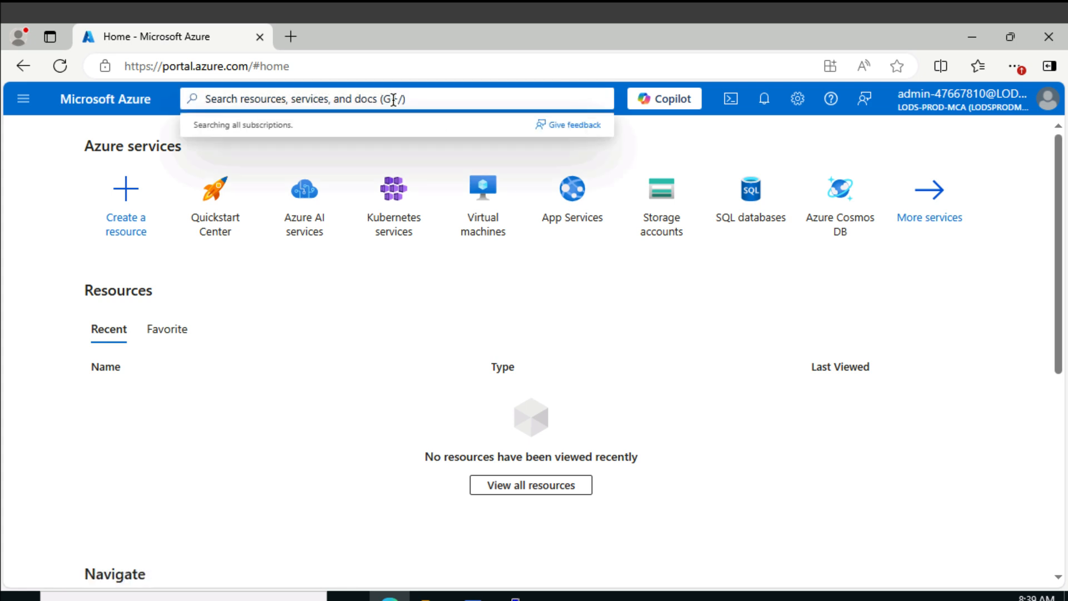
{"action": "type", "text": "corp/"}
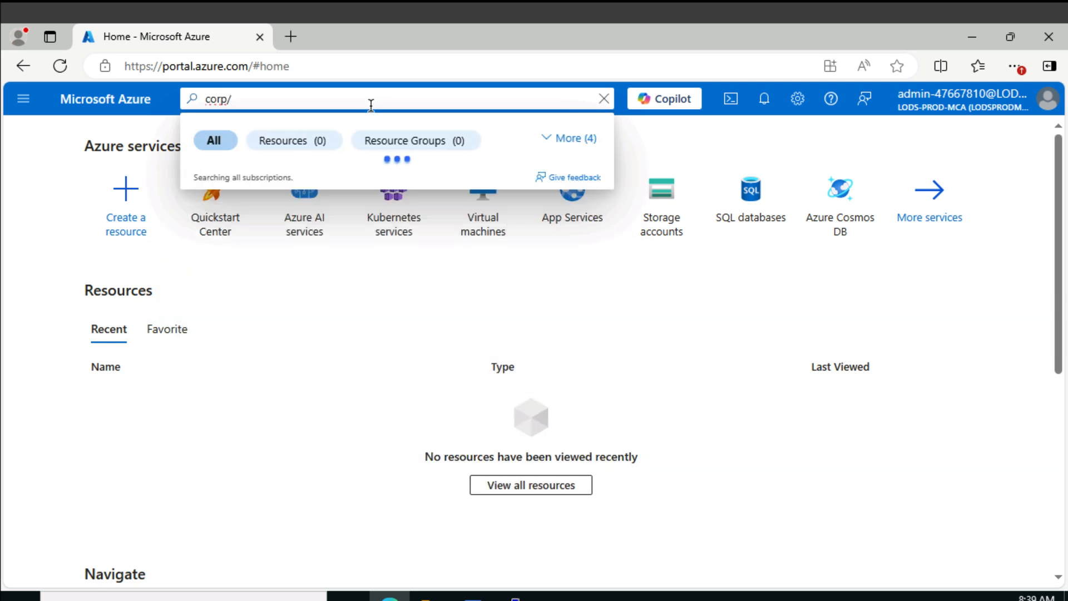
{"action": "key", "text": "BackSpace"}
{"action": "type", "text": "-"}
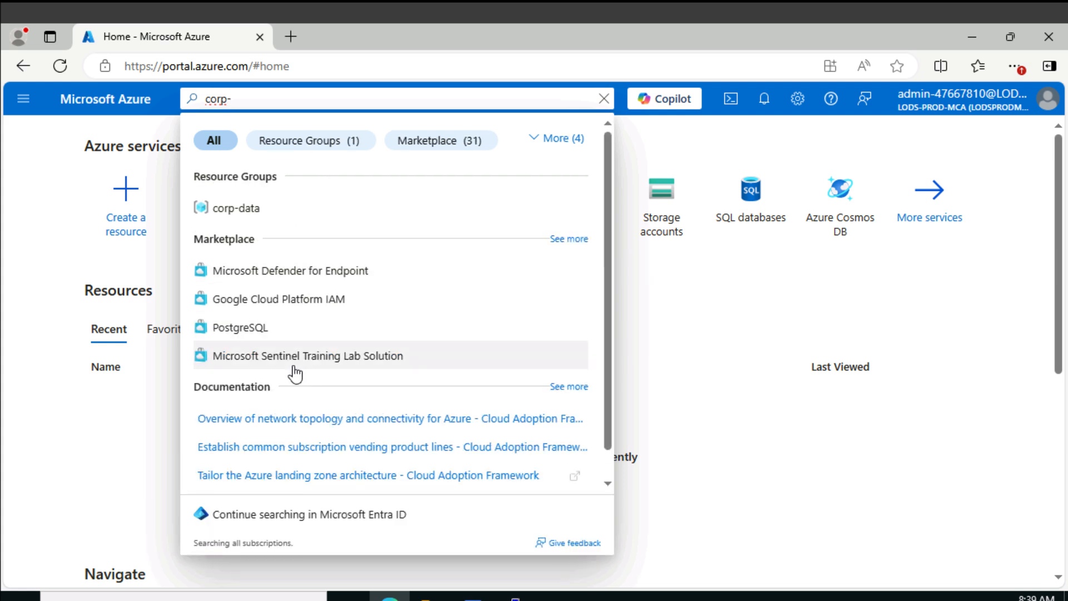
{"action": "left_click", "coordinate": [248, 212]}
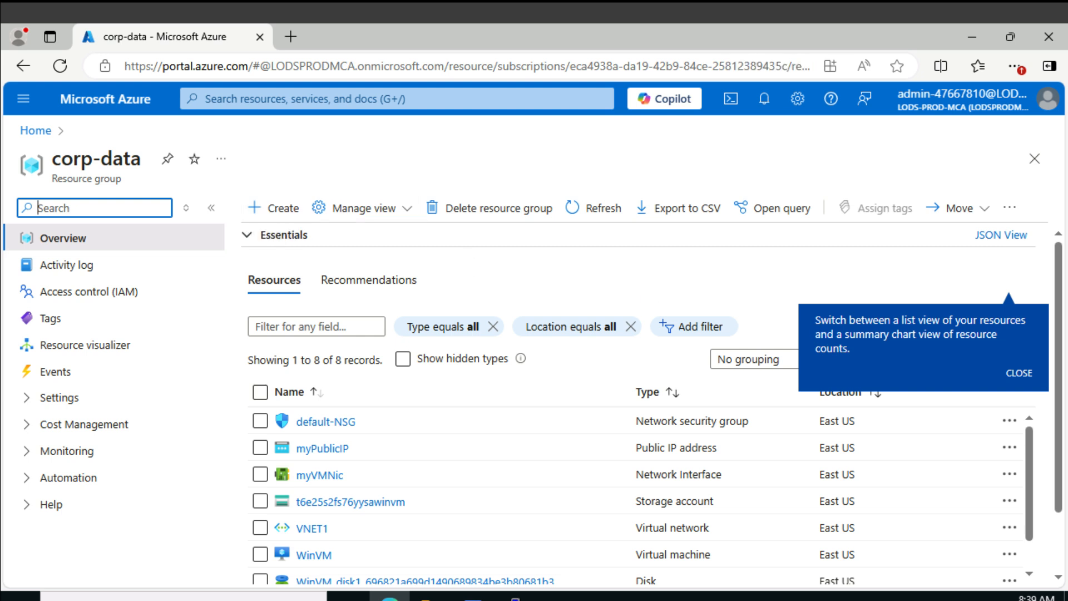
Open the WinVM virtual machine from the corp-data resource group and look through its overview details
{"action": "scroll", "coordinate": [540, 408], "scroll_direction": "down", "scroll_amount": 2}
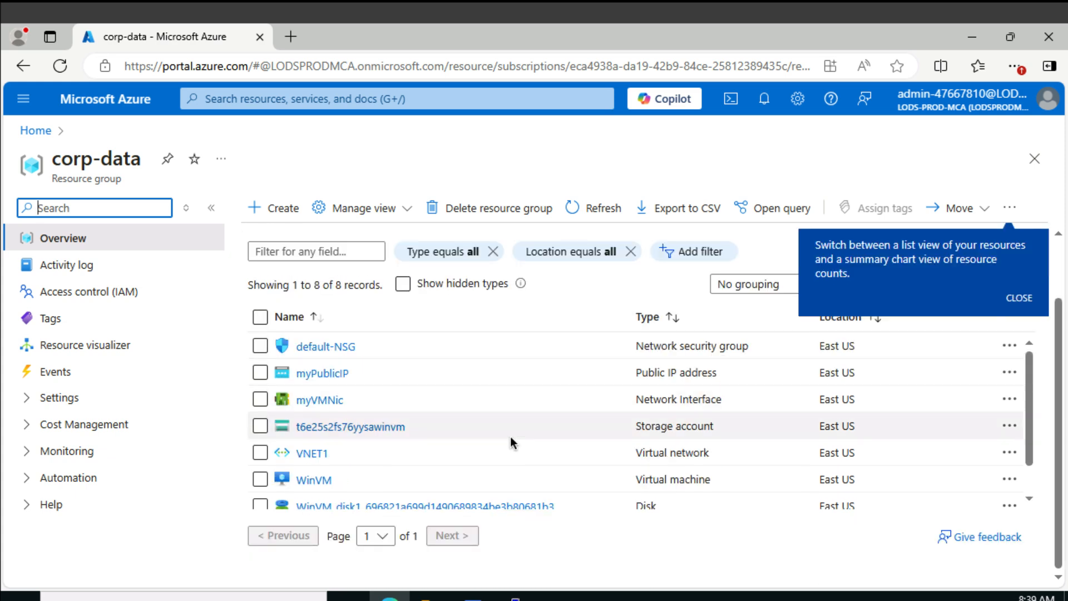
{"action": "left_click", "coordinate": [315, 481]}
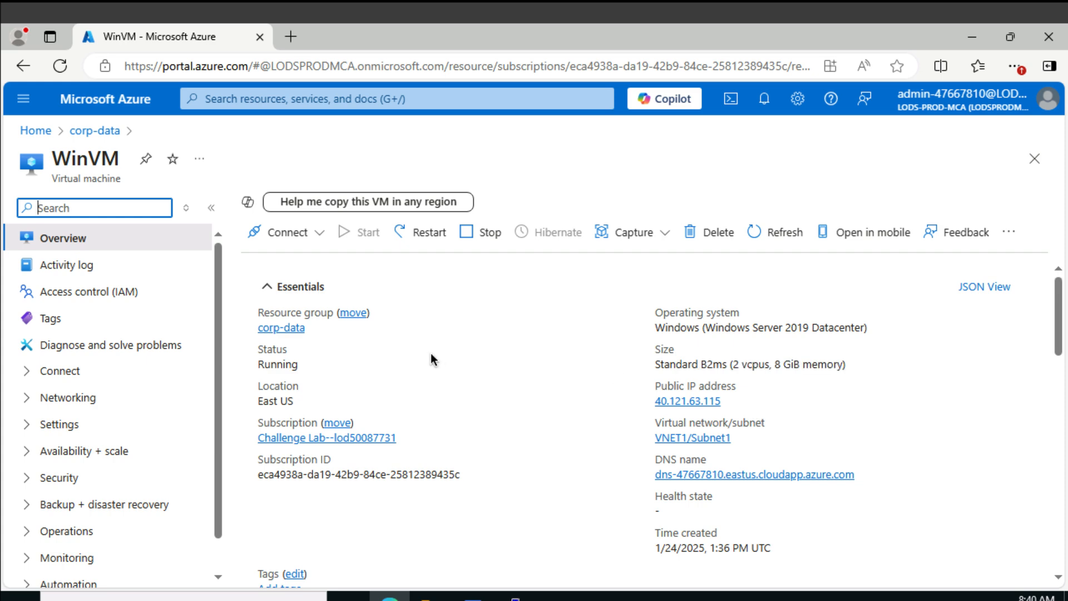
{"action": "scroll", "coordinate": [286, 389], "scroll_direction": "down", "scroll_amount": 2}
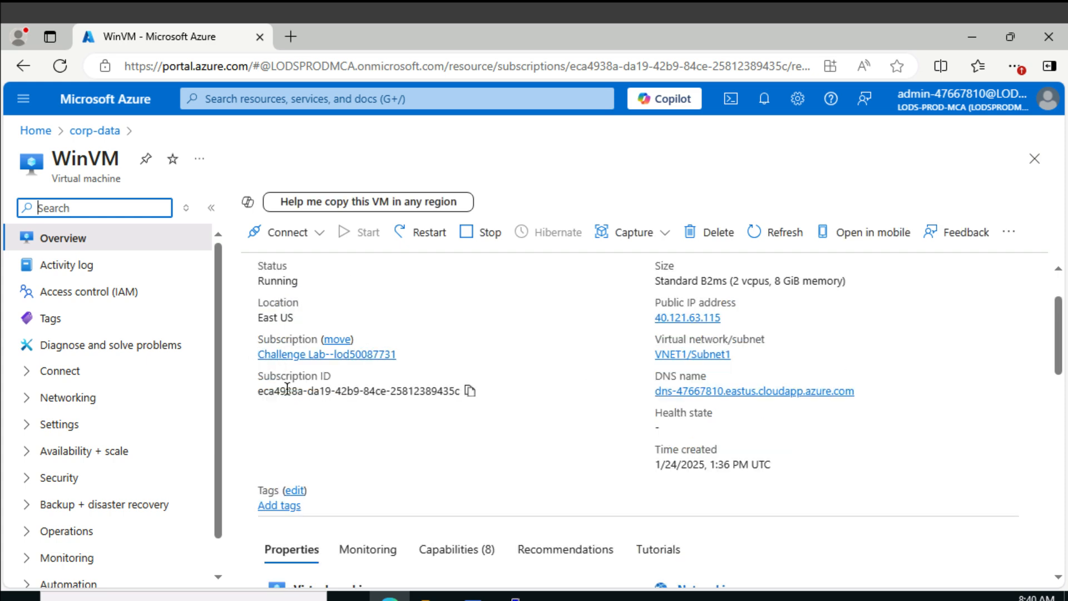
{"action": "scroll", "coordinate": [418, 432], "scroll_direction": "down", "scroll_amount": 10}
{"action": "scroll", "coordinate": [414, 432], "scroll_direction": "up", "scroll_amount": 10}
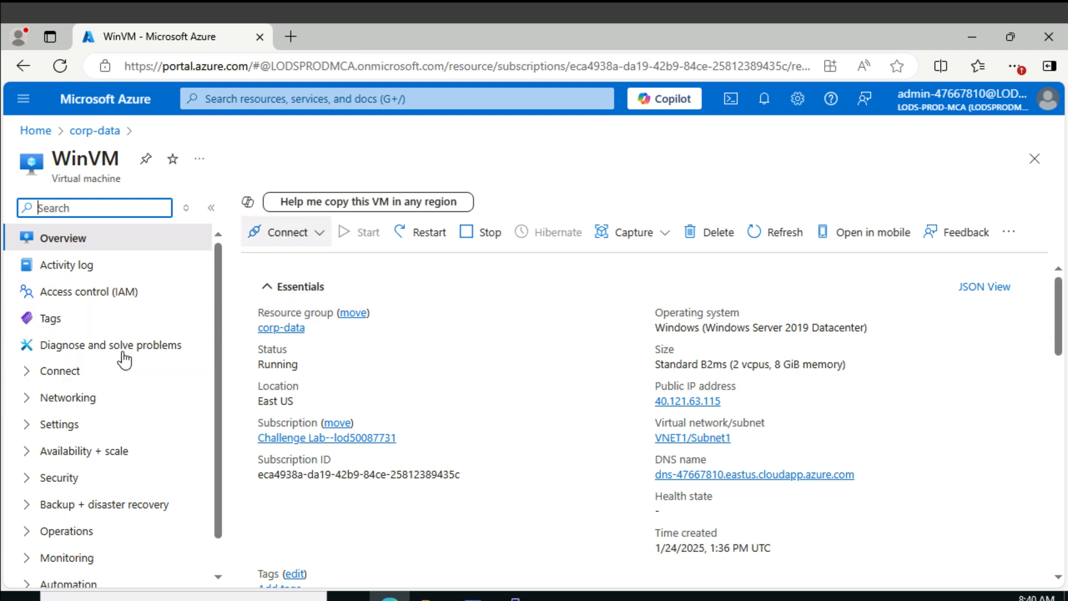
Open WinVM's Microsoft Defender for Cloud security page and review its recommendations and security alerts sections
{"action": "scroll", "coordinate": [119, 424], "scroll_direction": "down", "scroll_amount": 1}
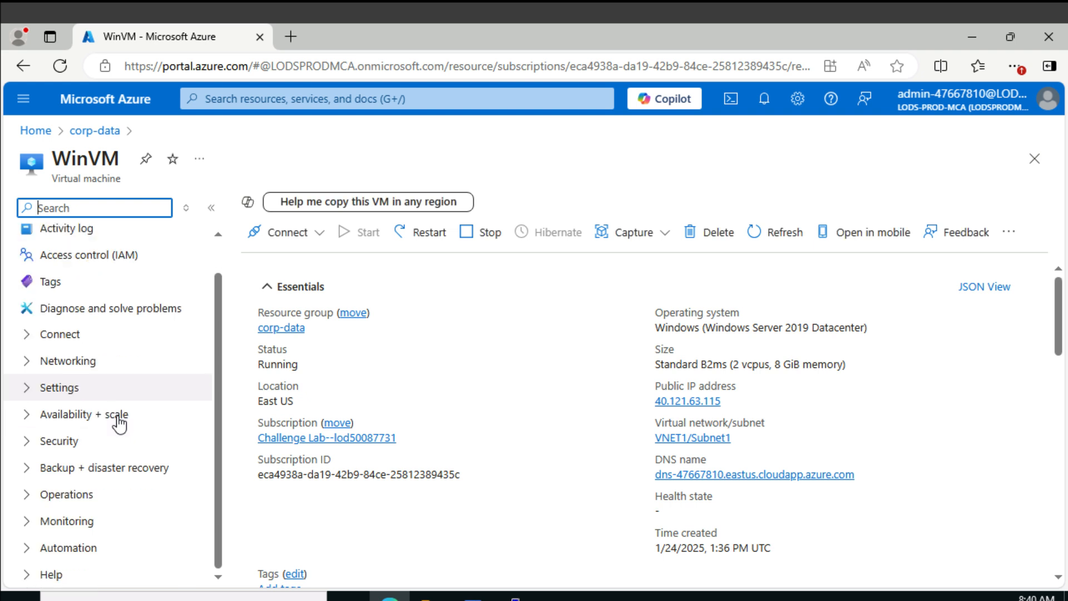
{"action": "left_click", "coordinate": [38, 440]}
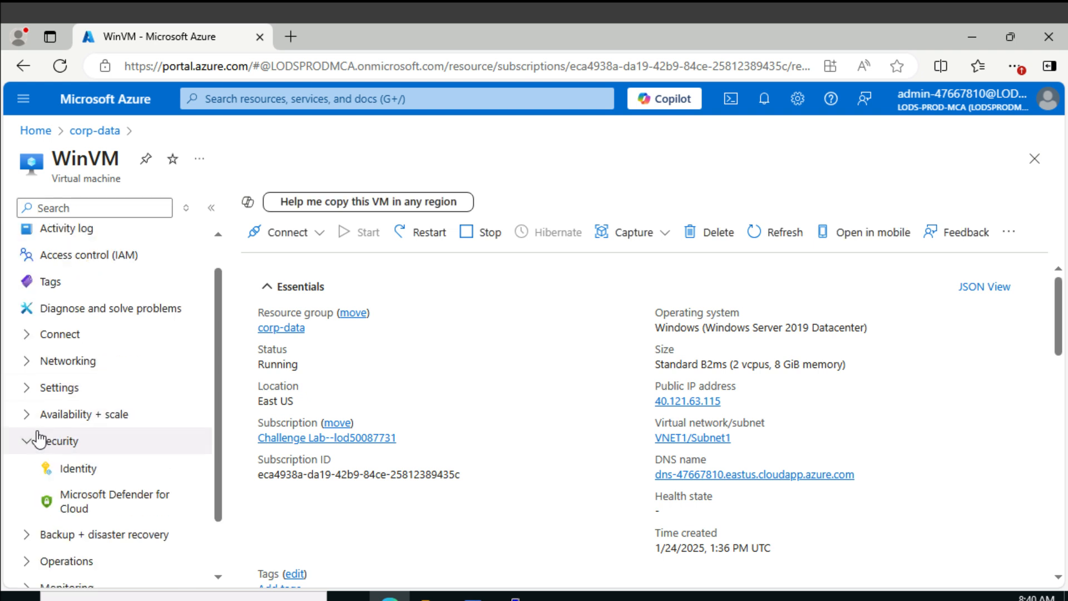
{"action": "left_click", "coordinate": [100, 497]}
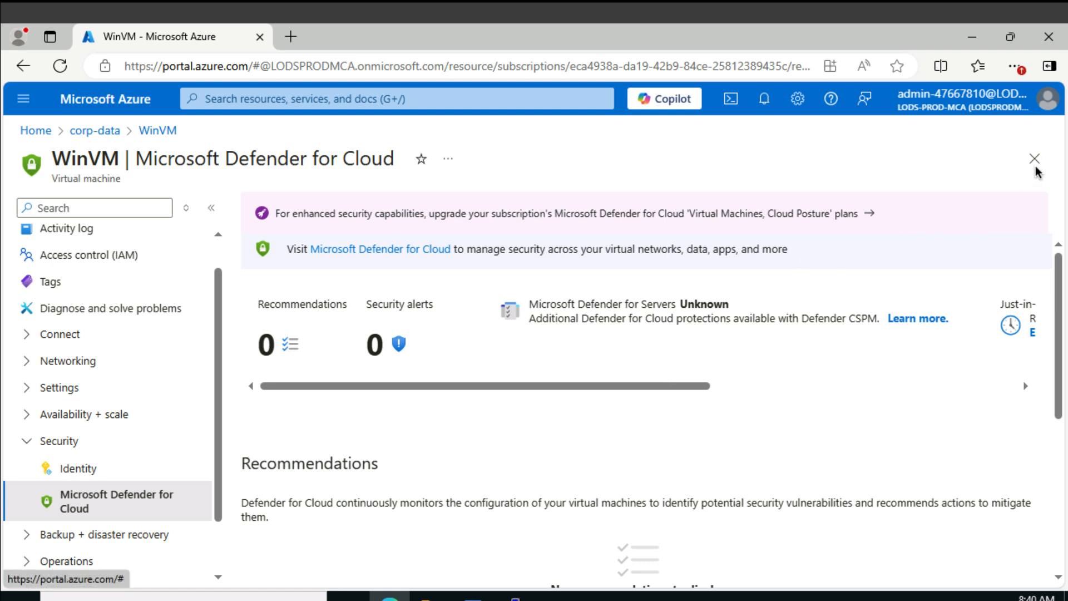
{"action": "scroll", "coordinate": [934, 357], "scroll_direction": "down", "scroll_amount": 5}
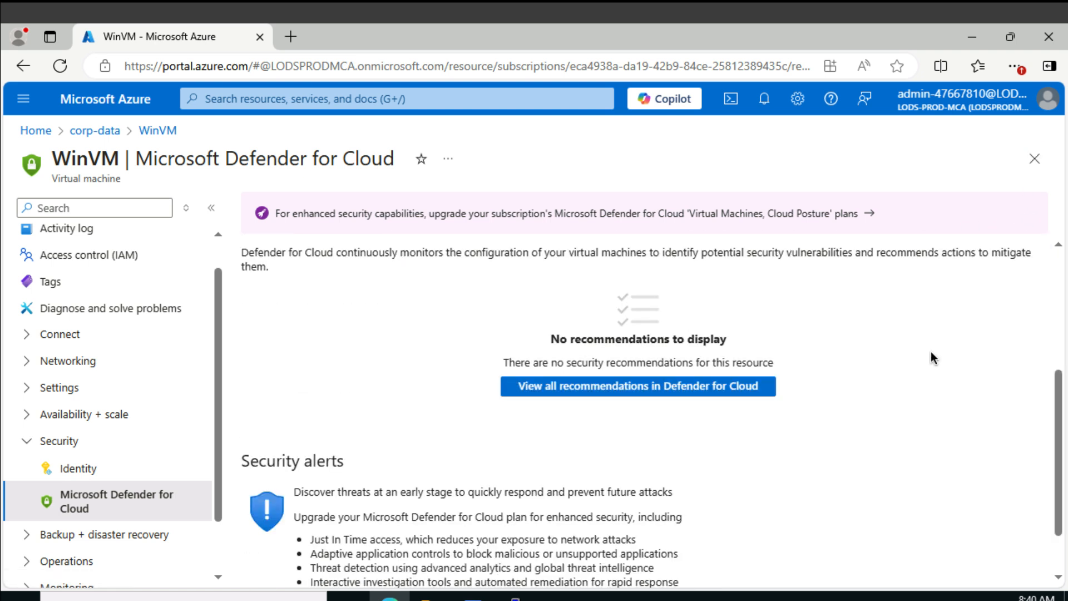
{"action": "scroll", "coordinate": [933, 356], "scroll_direction": "down", "scroll_amount": 1}
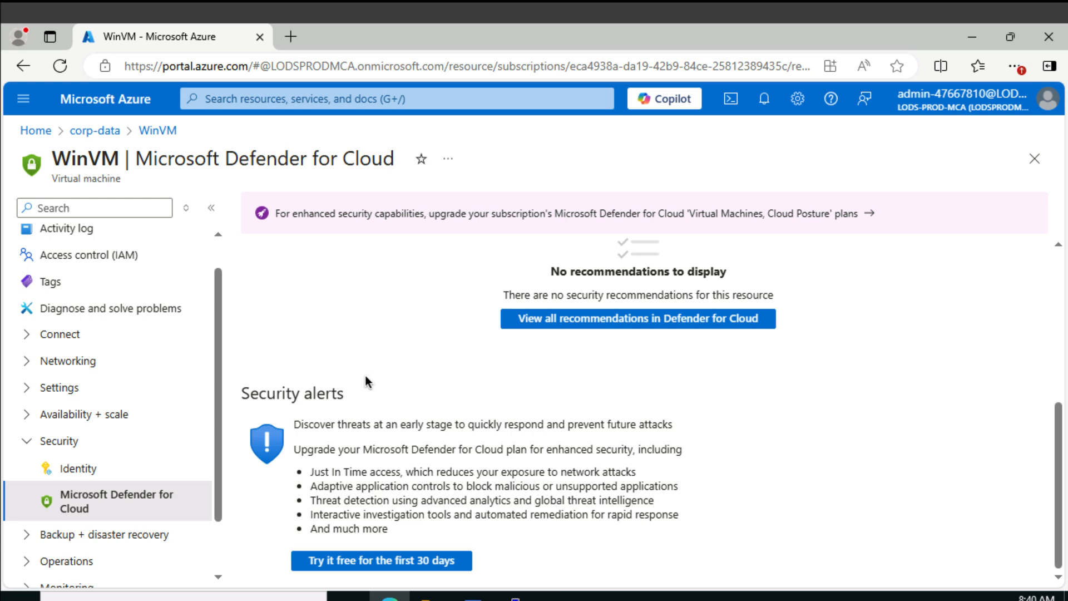
Upgrade the Challenge Lab subscription to Microsoft Defender for Cloud with the 30-day free trial and review the Defender overview
{"action": "left_click", "coordinate": [378, 561]}
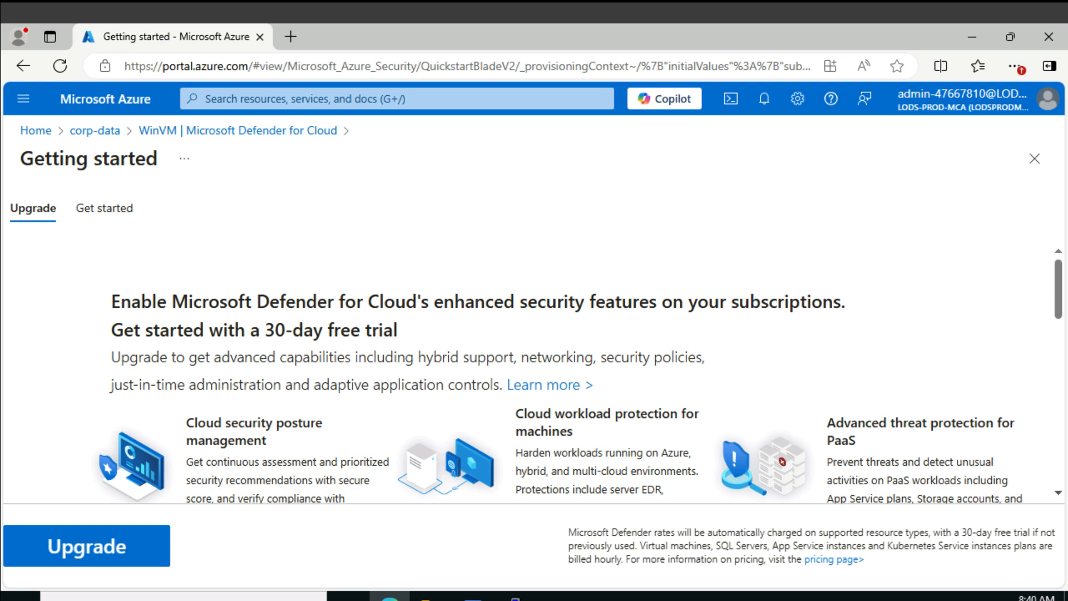
{"action": "scroll", "coordinate": [593, 334], "scroll_direction": "down", "scroll_amount": 5}
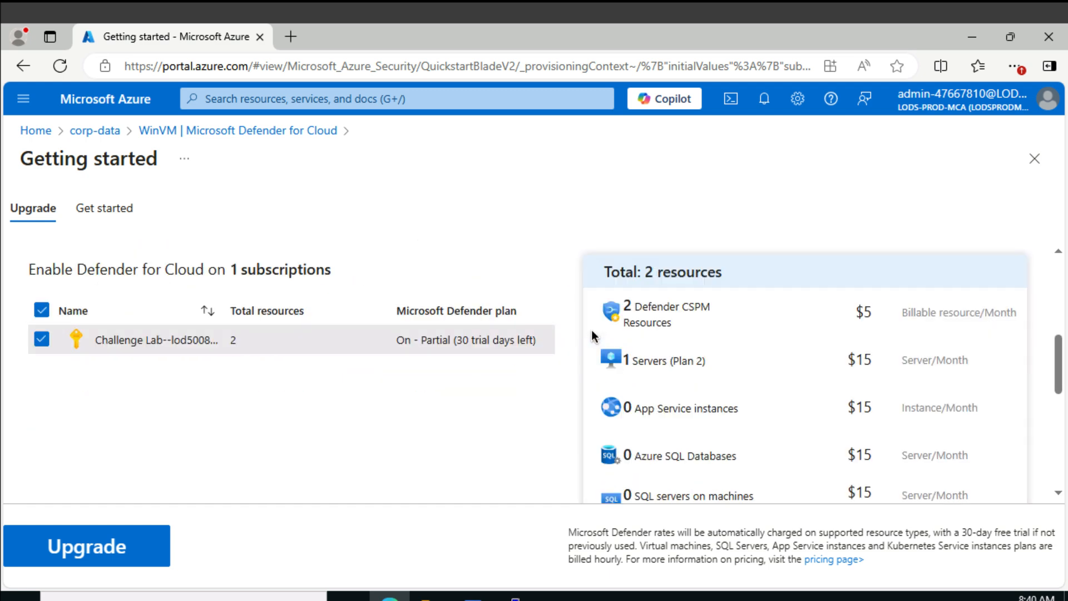
{"action": "scroll", "coordinate": [592, 334], "scroll_direction": "down", "scroll_amount": 5}
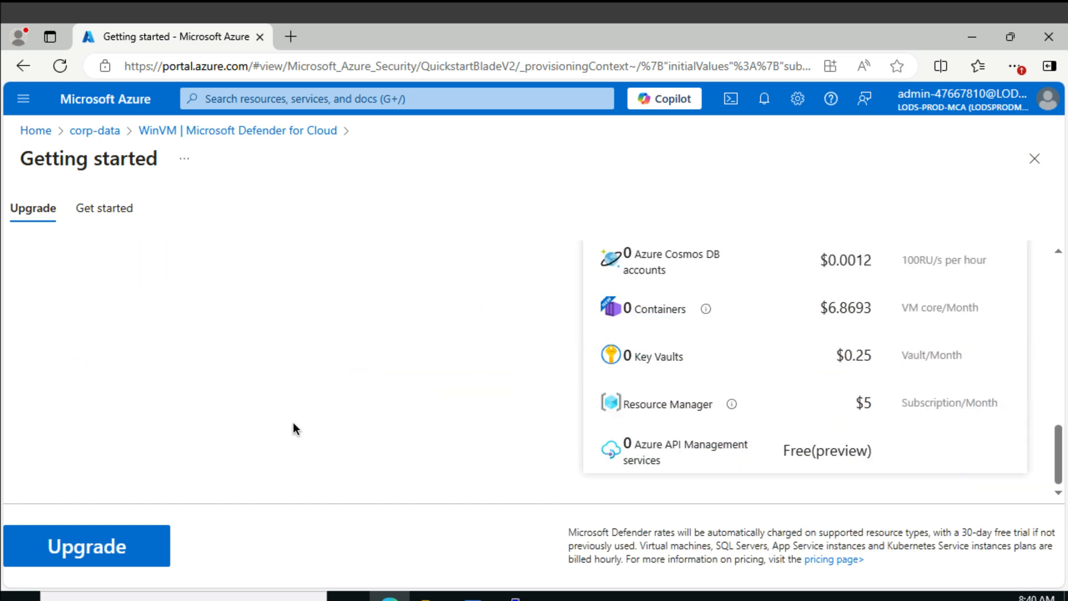
{"action": "left_click", "coordinate": [104, 548]}
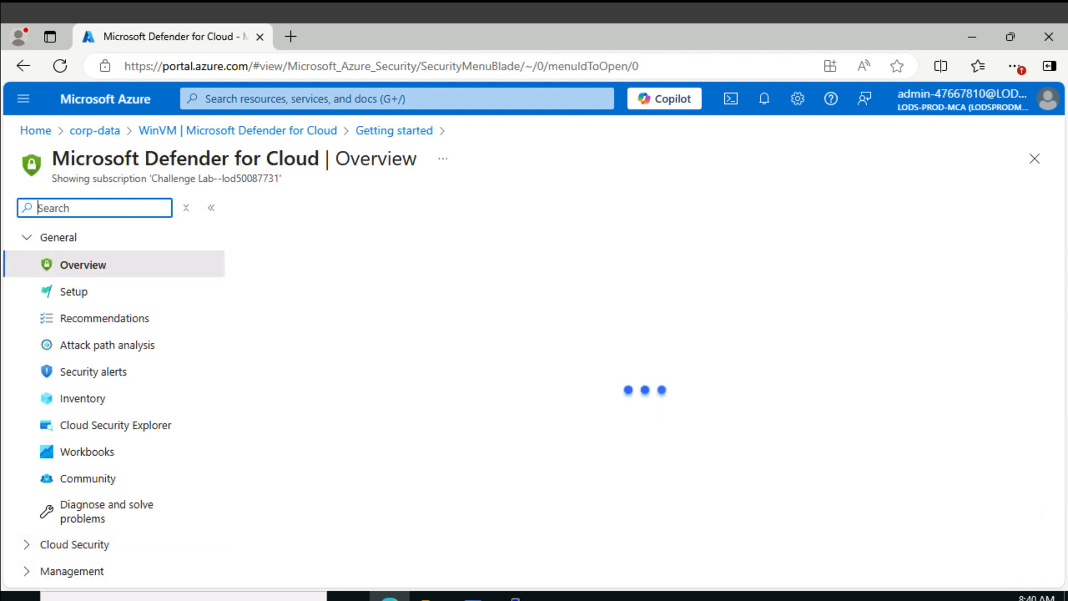
{"action": "scroll", "coordinate": [415, 439], "scroll_direction": "down", "scroll_amount": 10}
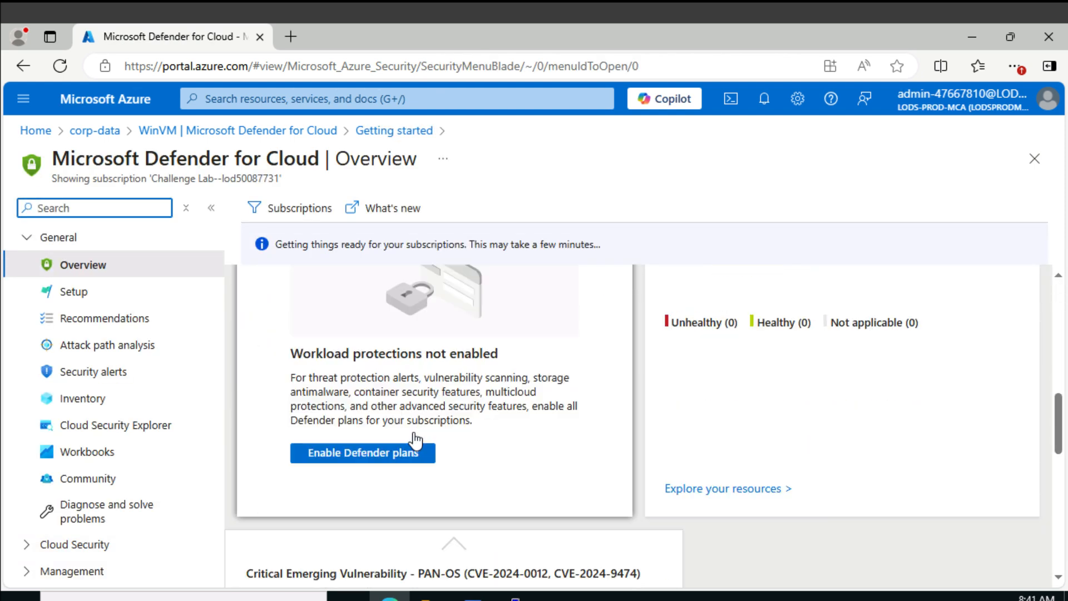
{"action": "scroll", "coordinate": [414, 440], "scroll_direction": "down", "scroll_amount": 3}
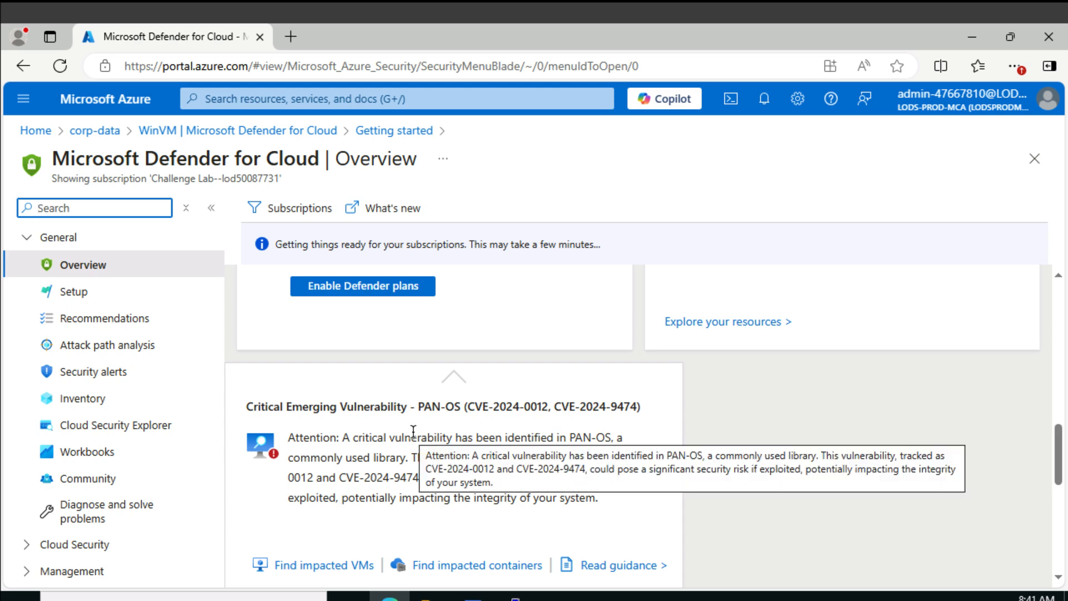
{"action": "scroll", "coordinate": [413, 432], "scroll_direction": "up", "scroll_amount": 6}
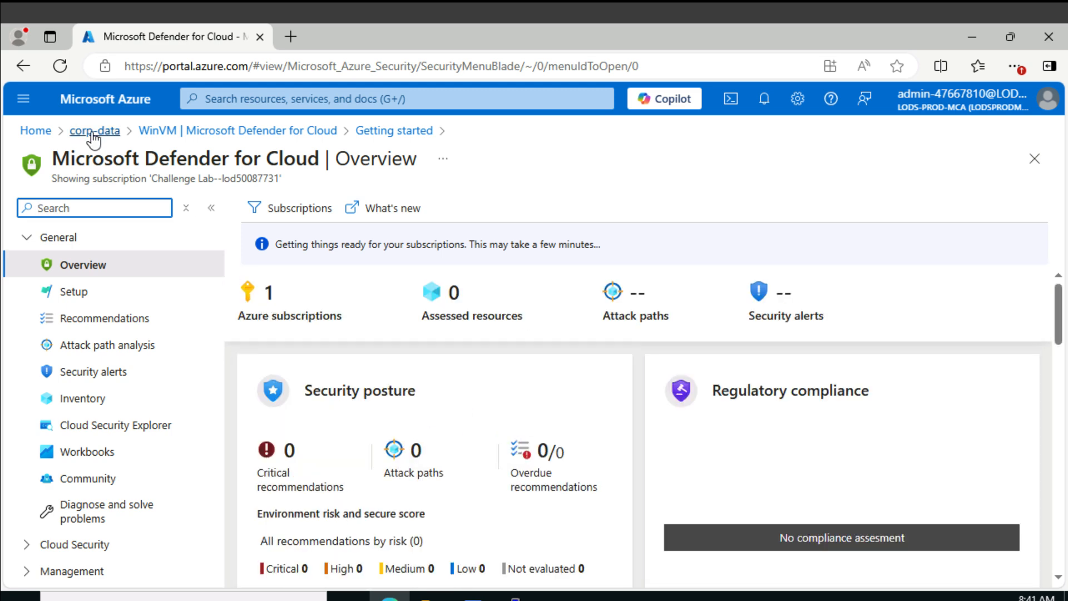
Return to the WinVM overview and copy the virtual machine's public IP address
{"action": "right_click", "coordinate": [24, 71]}
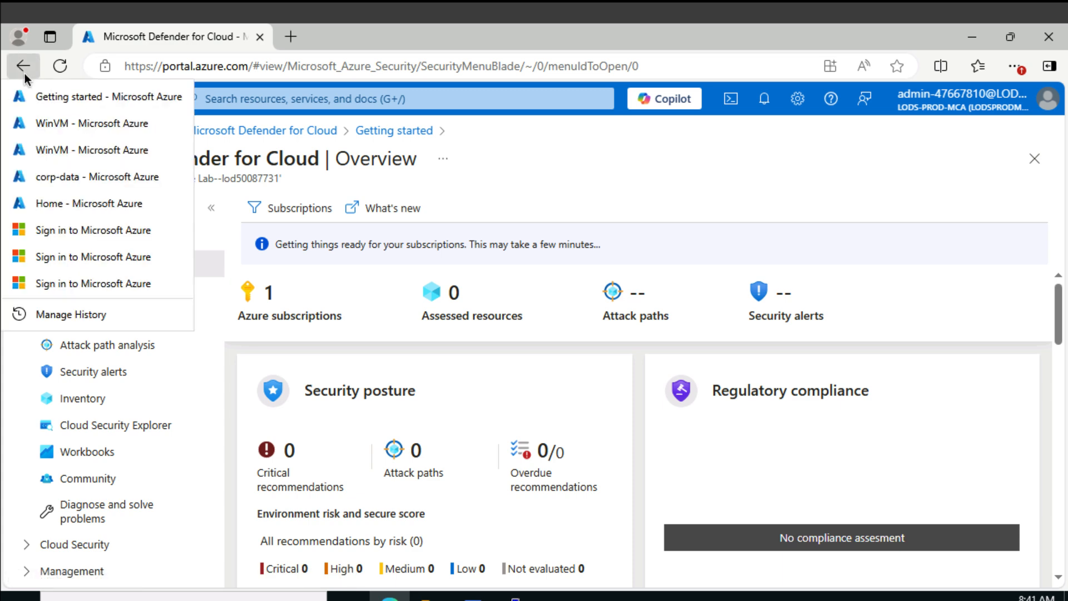
{"action": "left_click", "coordinate": [71, 142]}
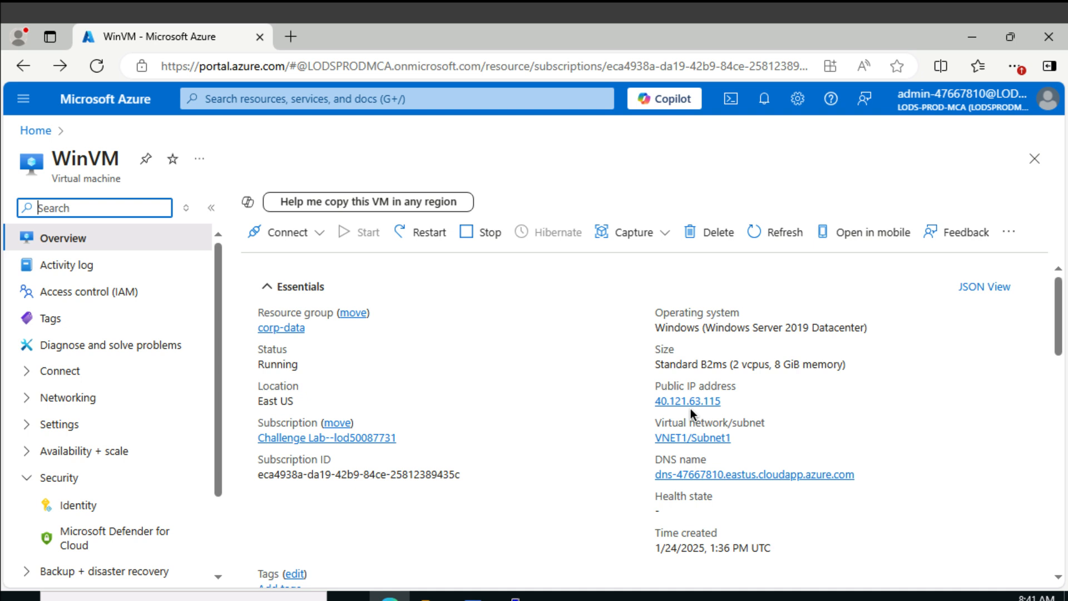
{"action": "left_click", "coordinate": [731, 402]}
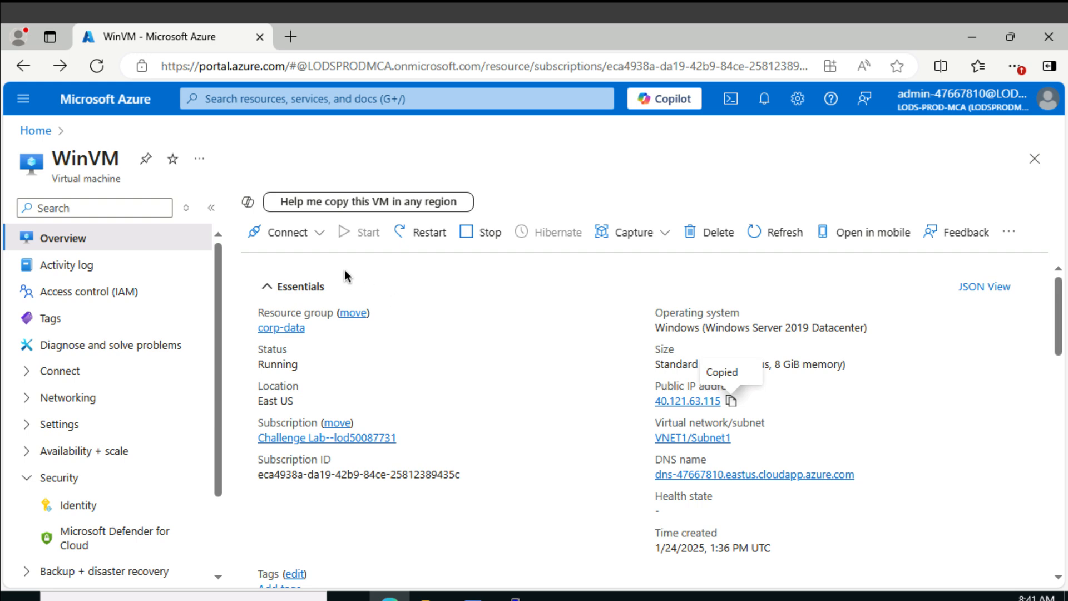
Connect to WinVM over native RDP using the downloaded RDP file, and submit the AzureAdmin account password
{"action": "left_click", "coordinate": [295, 234]}
{"action": "left_click", "coordinate": [298, 265]}
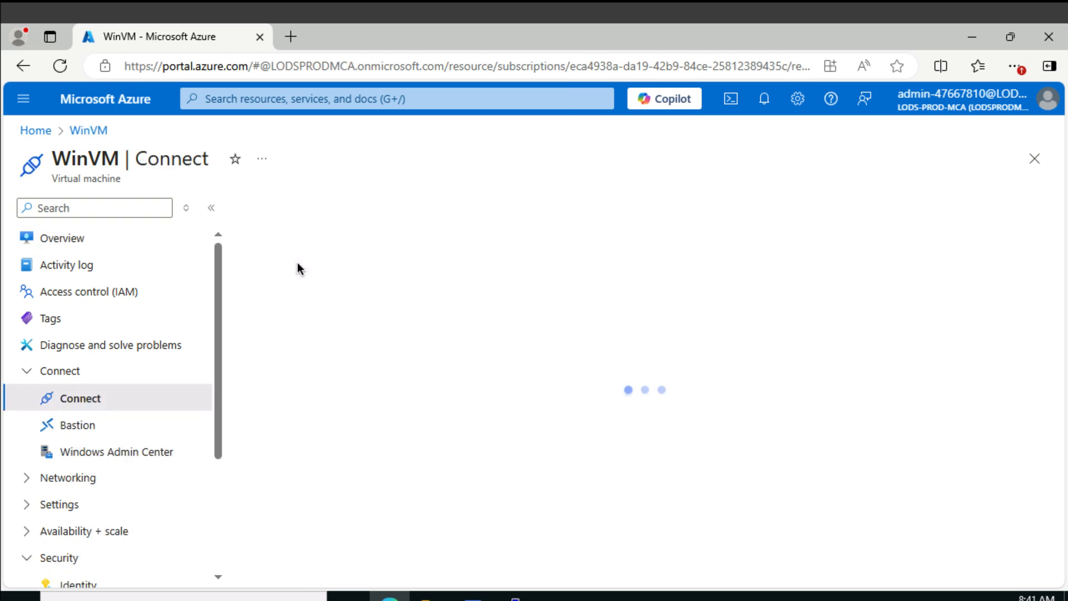
{"action": "left_click", "coordinate": [754, 143]}
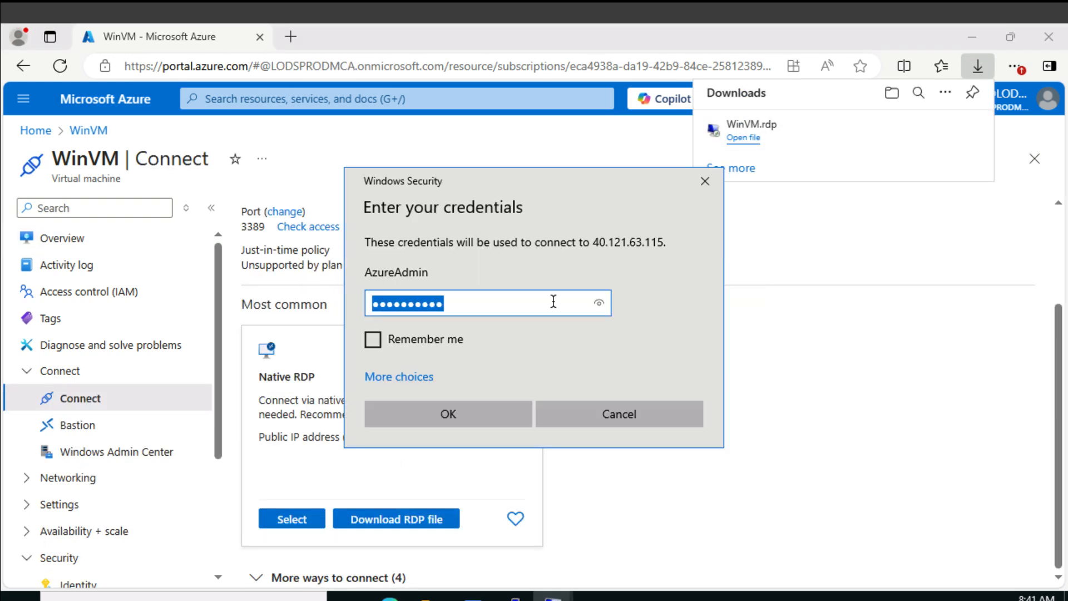
{"action": "key", "text": "Return"}
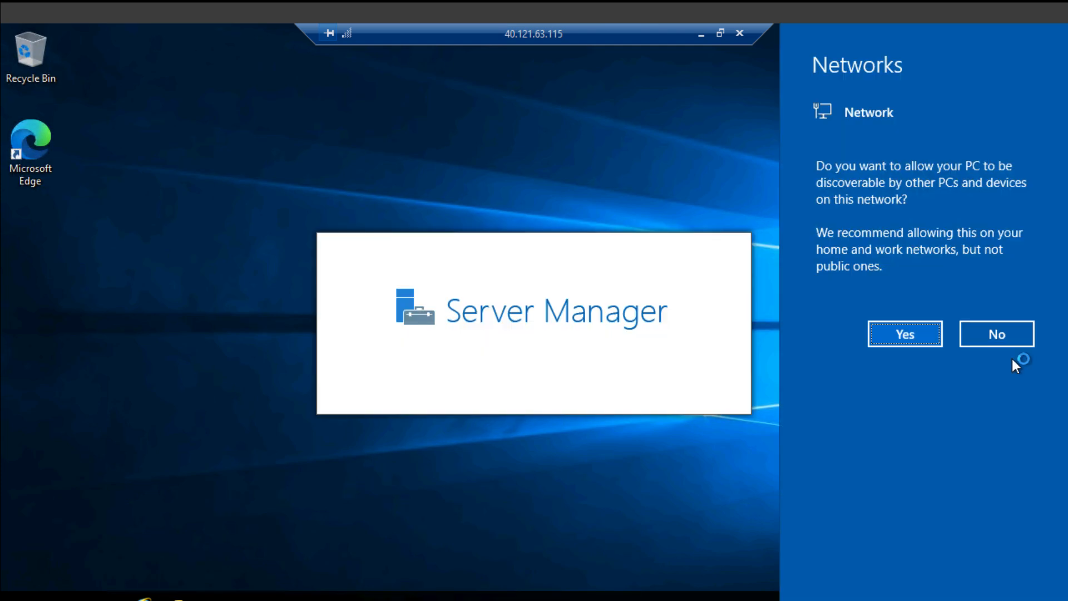
{"action": "left_click", "coordinate": [1010, 336]}
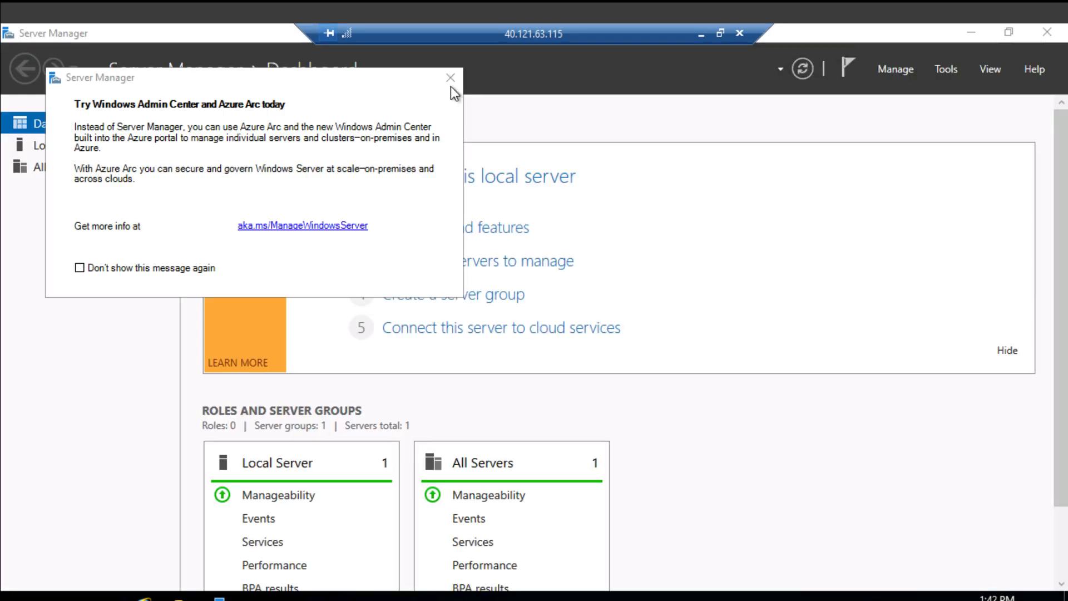
Check the Windows Defender Firewall setting for the public network from the Local Server properties, and close Windows Security and Server Manager
{"action": "left_click", "coordinate": [452, 80]}
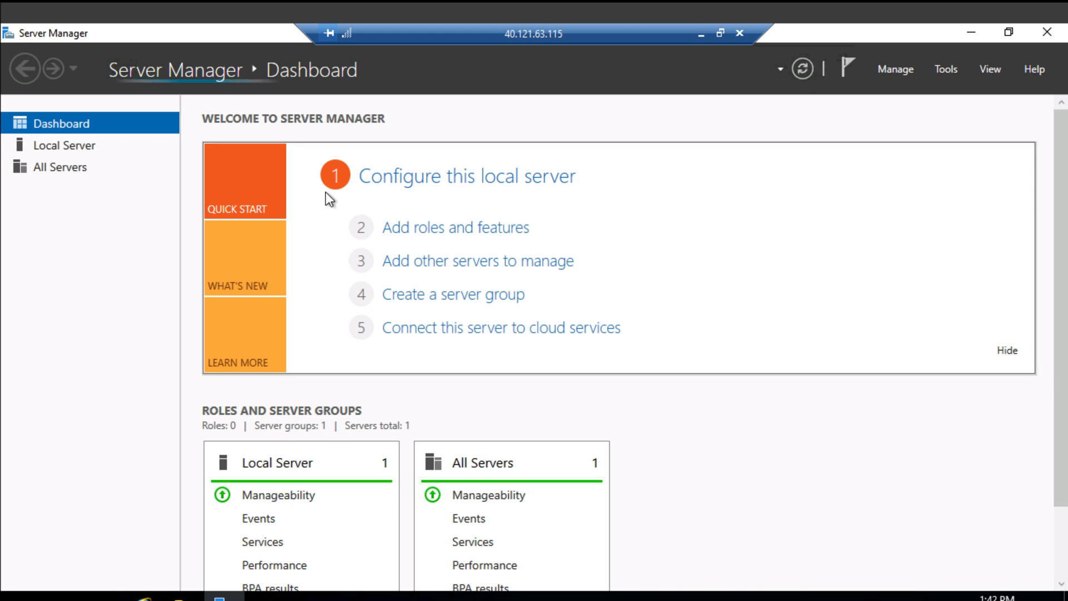
{"action": "left_click", "coordinate": [91, 145]}
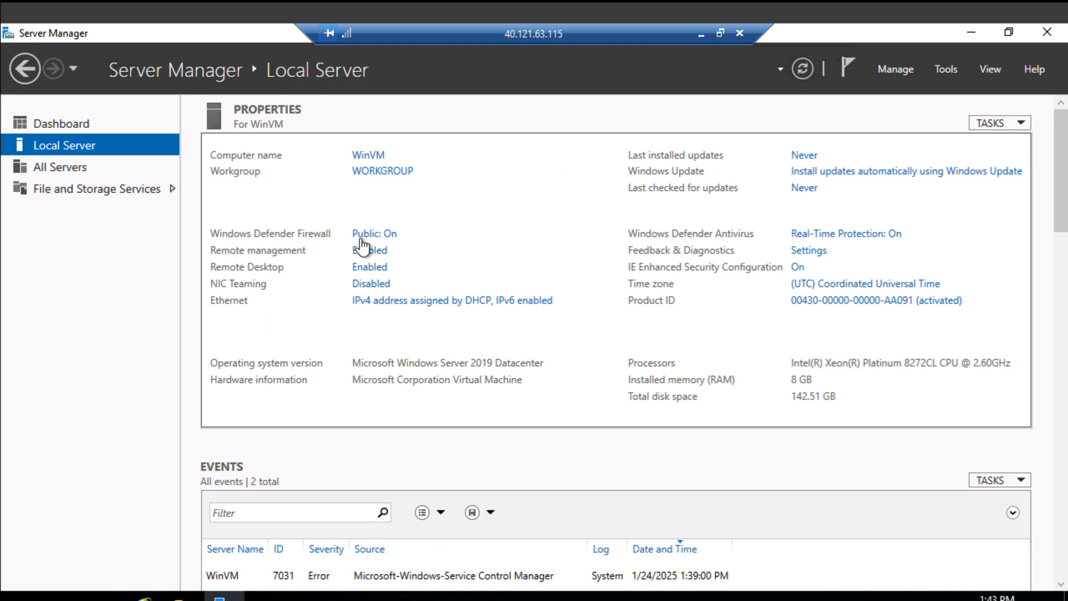
{"action": "left_click", "coordinate": [384, 238]}
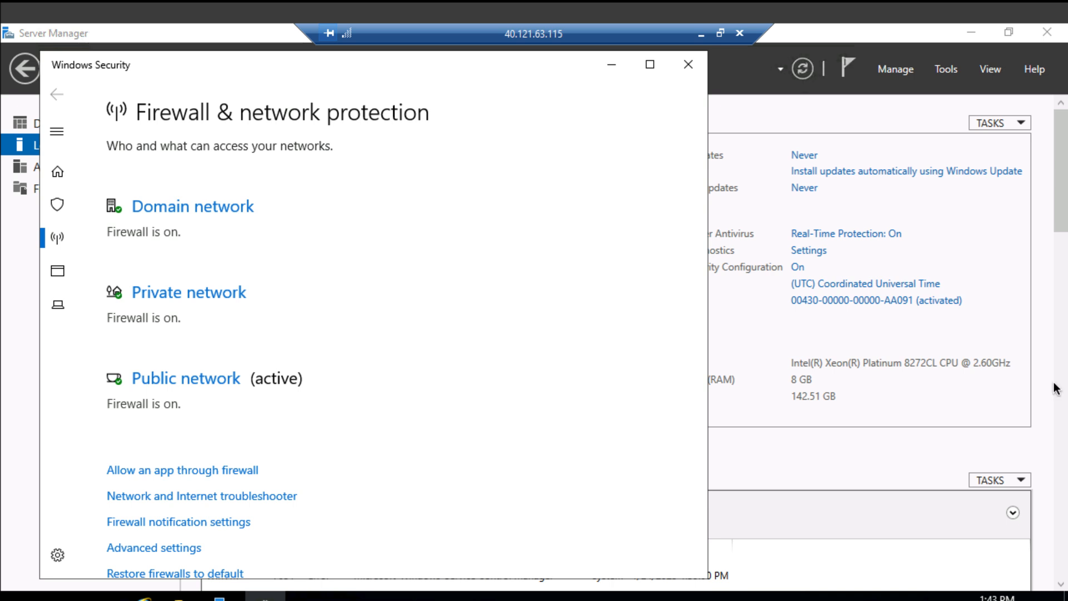
{"action": "left_click", "coordinate": [198, 376]}
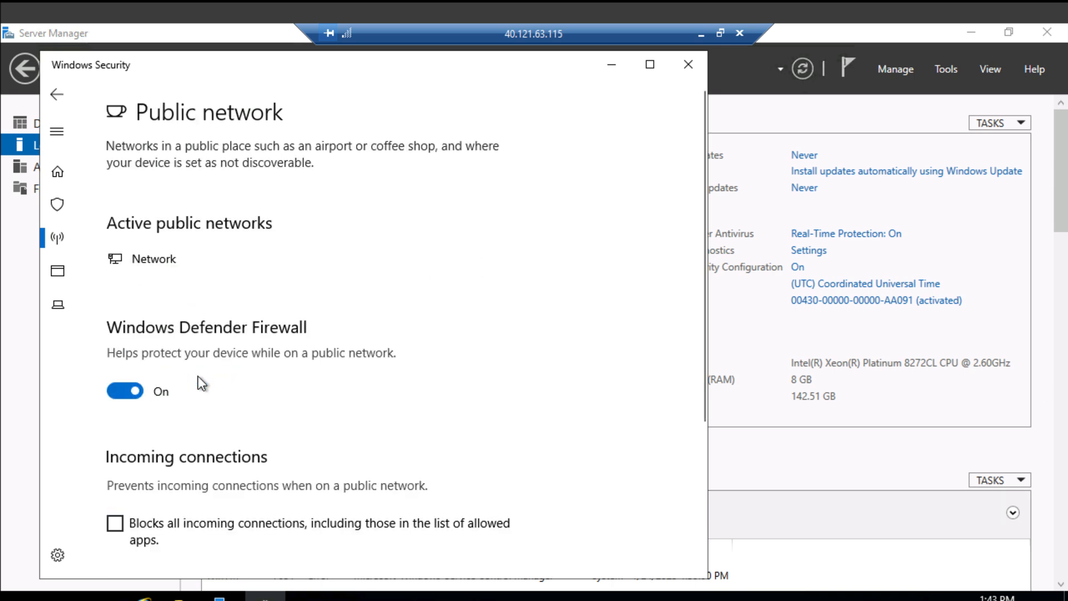
{"action": "left_click", "coordinate": [691, 65]}
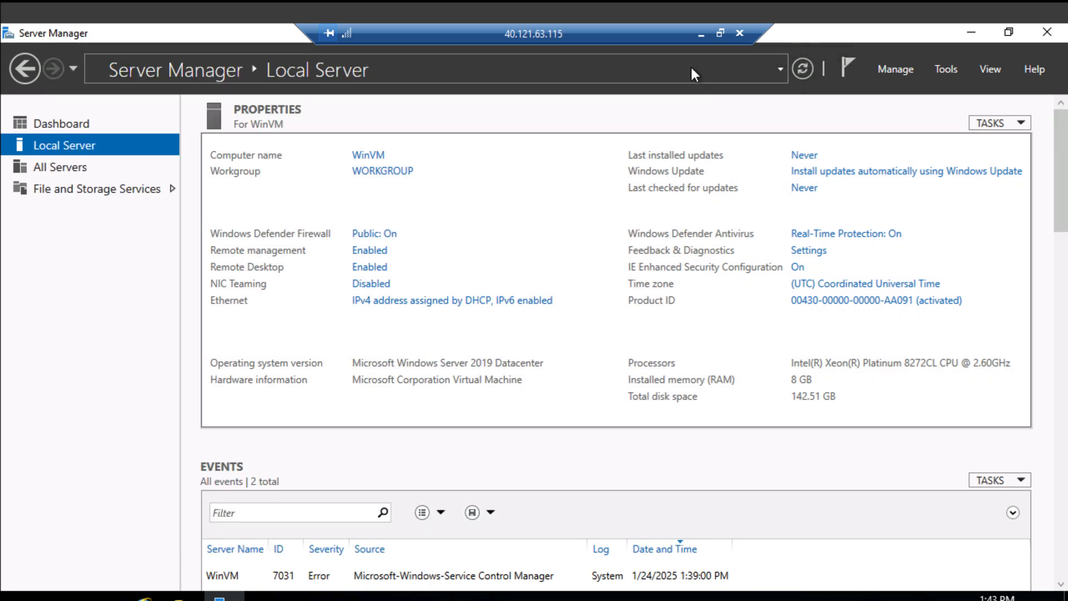
{"action": "left_click", "coordinate": [1047, 35]}
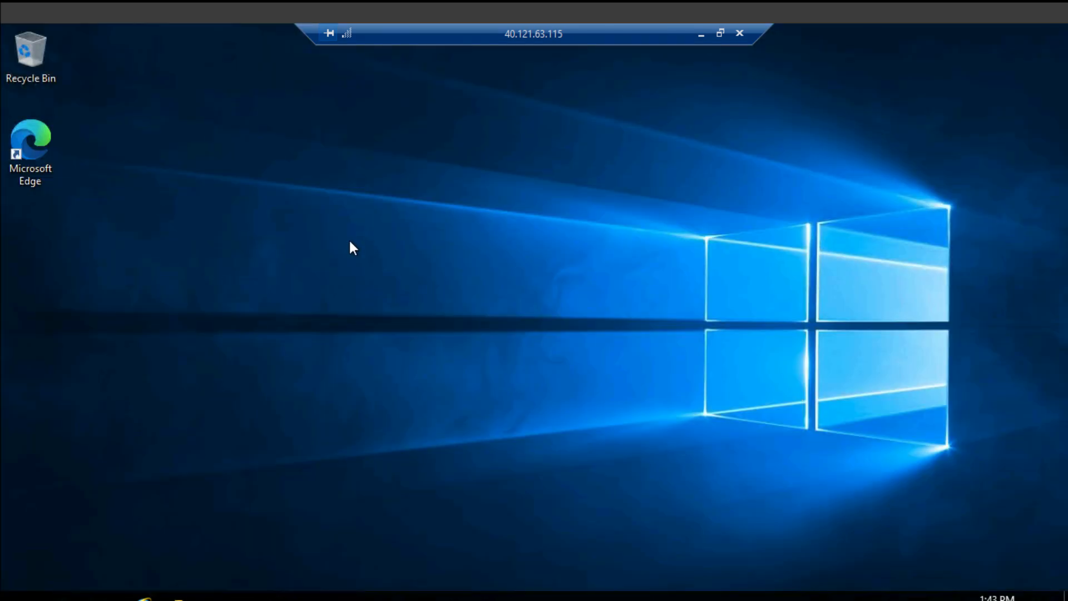
Check the Windows Defender Firewall status under Control Panel's System and Security, close the window and disconnect the remote session
{"action": "left_click", "coordinate": [60, 597]}
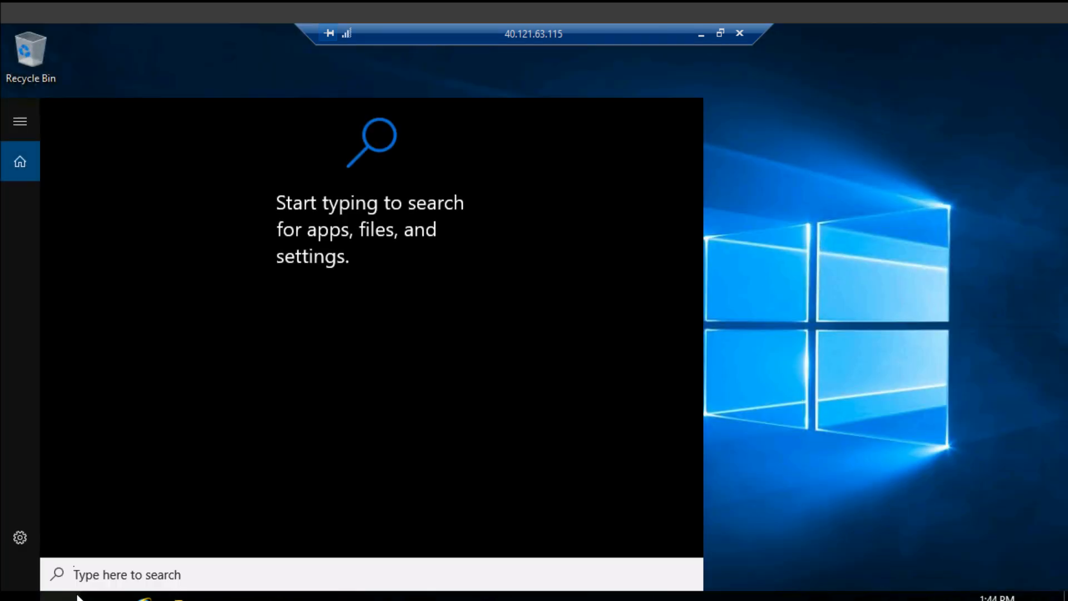
{"action": "type", "text": "c"}
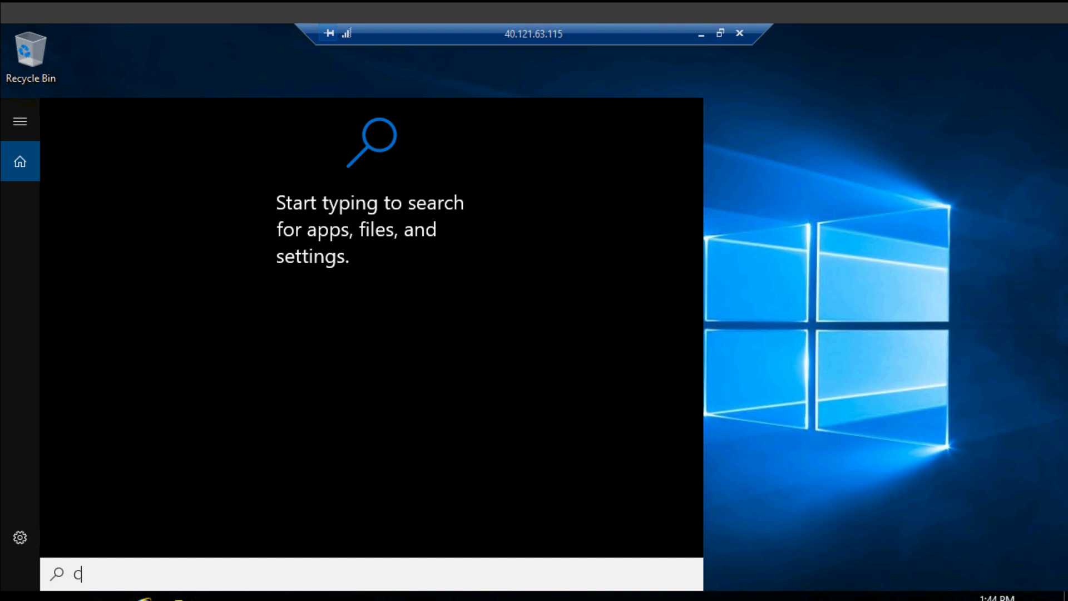
{"action": "type", "text": "ontrol pan"}
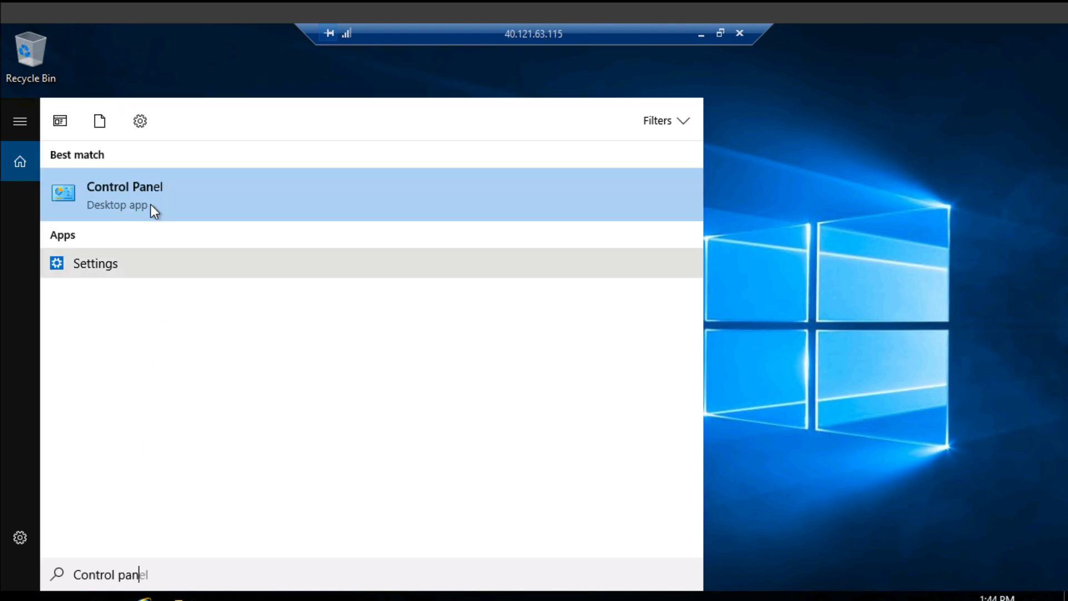
{"action": "left_click", "coordinate": [146, 195]}
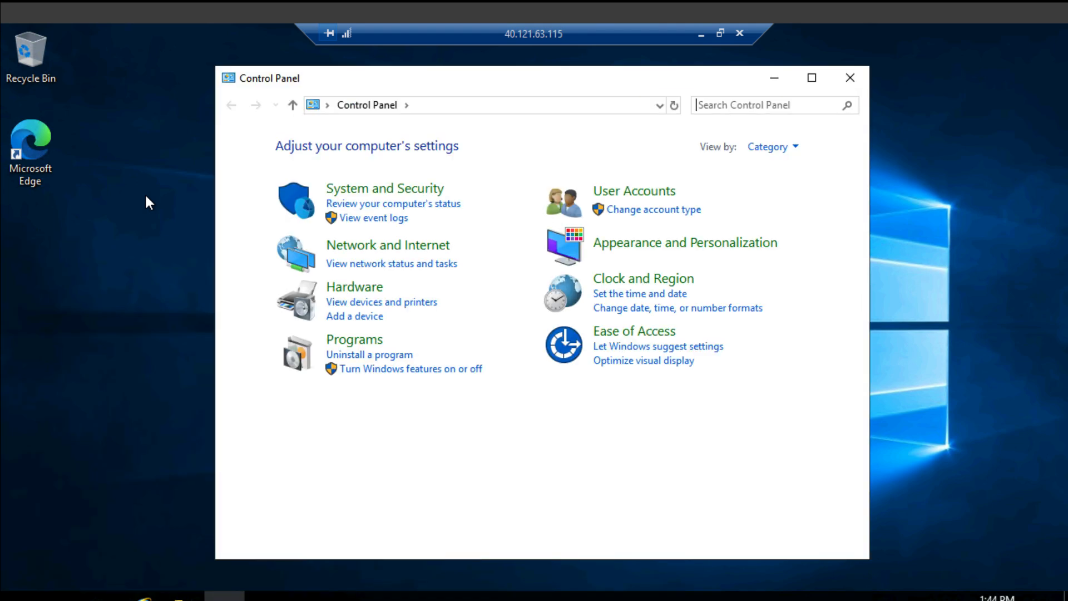
{"action": "left_click", "coordinate": [370, 201]}
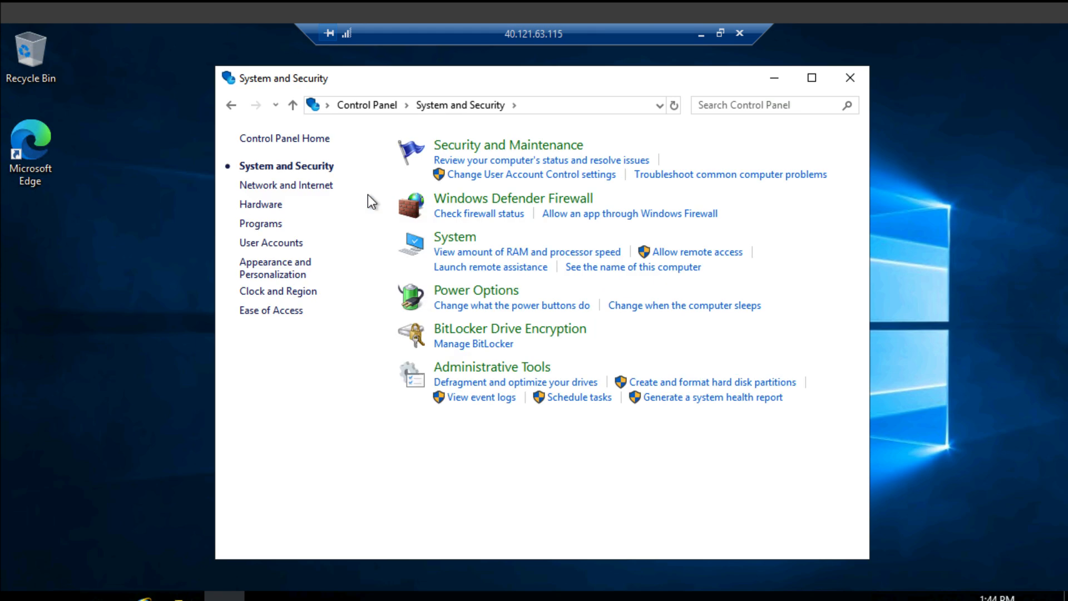
{"action": "left_click", "coordinate": [490, 202]}
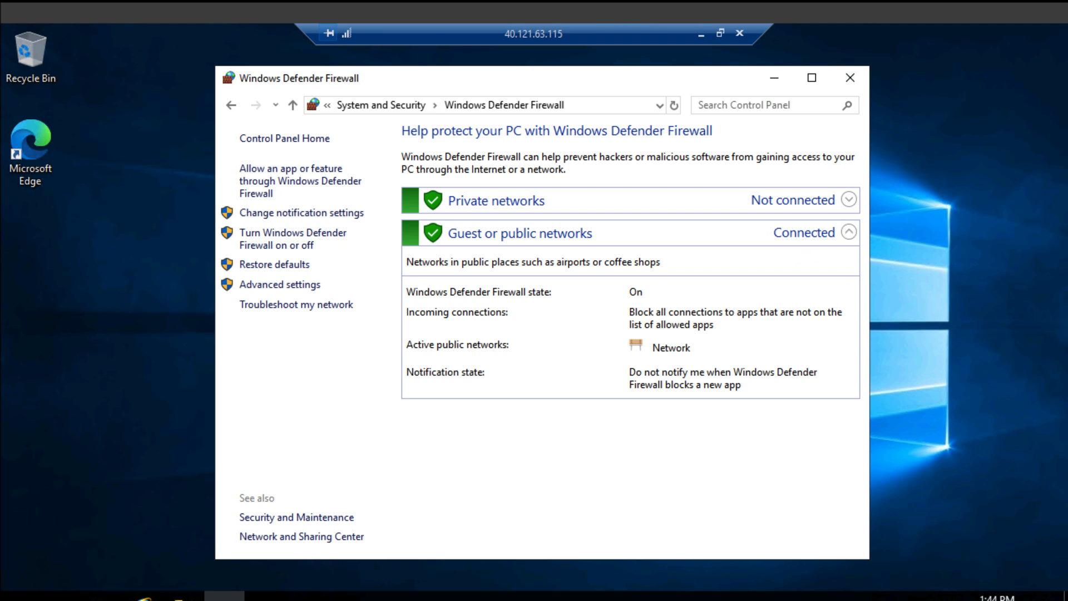
{"action": "left_click", "coordinate": [850, 78]}
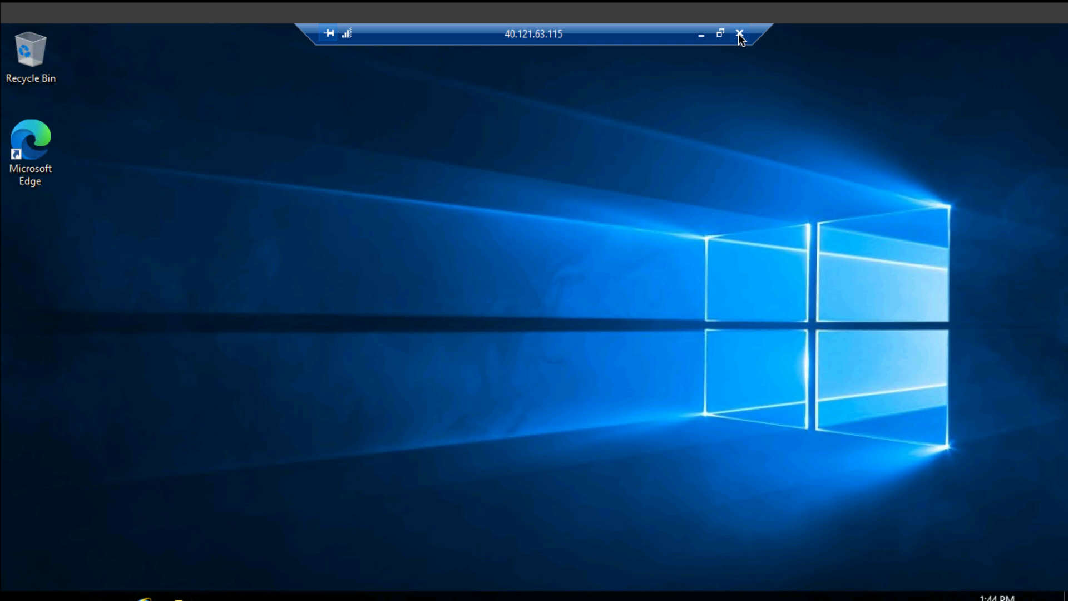
{"action": "left_click", "coordinate": [741, 35]}
{"action": "left_click", "coordinate": [590, 354]}
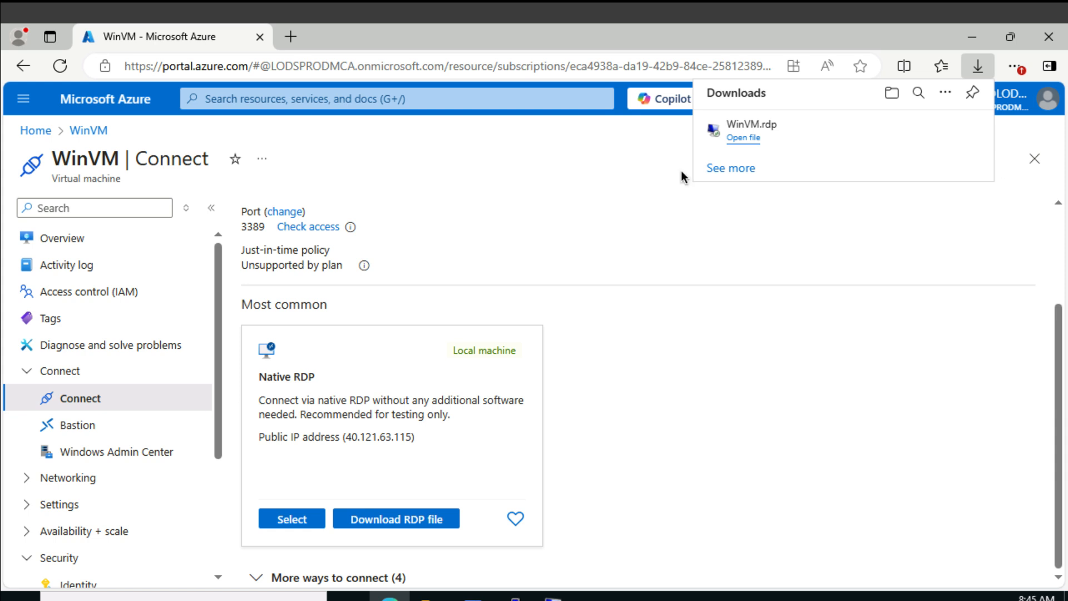
Review WinVM's security recommendations and their severity in Microsoft Defender for Cloud
{"action": "scroll", "coordinate": [129, 415], "scroll_direction": "down", "scroll_amount": 3}
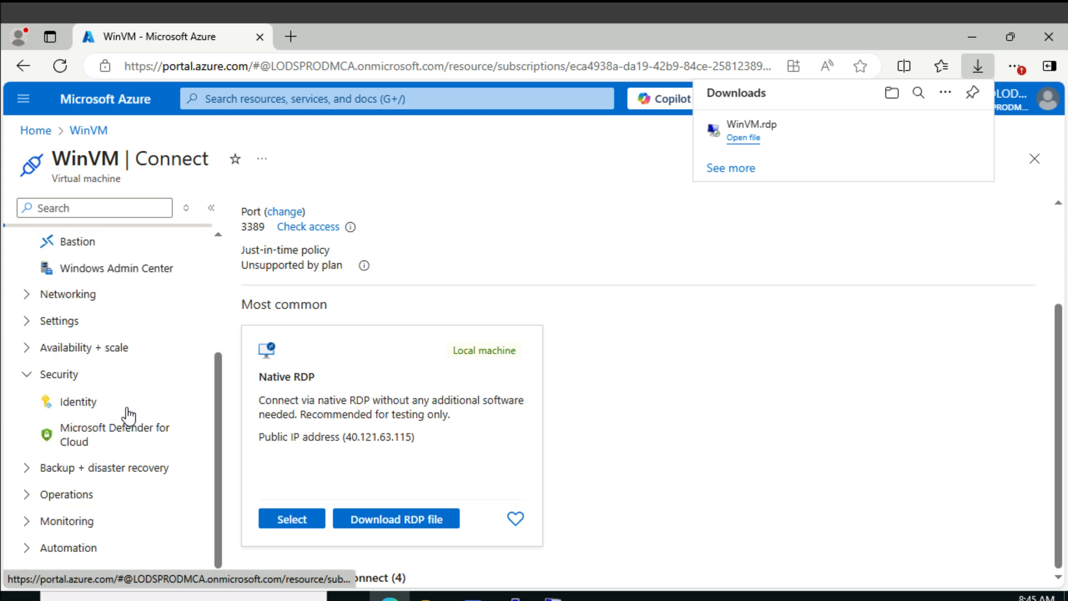
{"action": "left_click", "coordinate": [117, 436]}
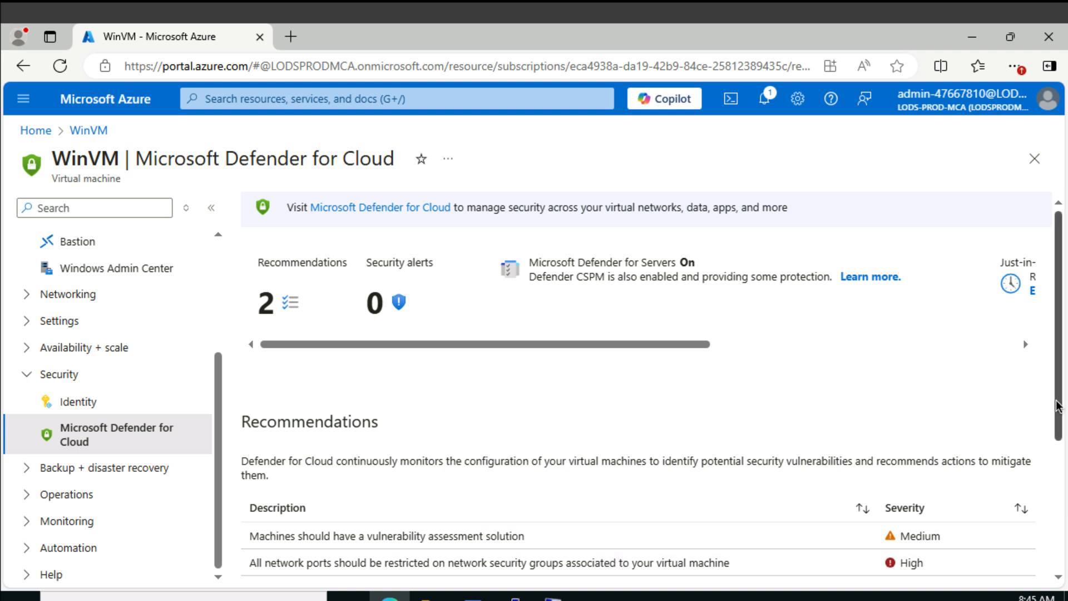
{"action": "left_click_drag", "start_coordinate": [1059, 406], "coordinate": [1061, 489]}
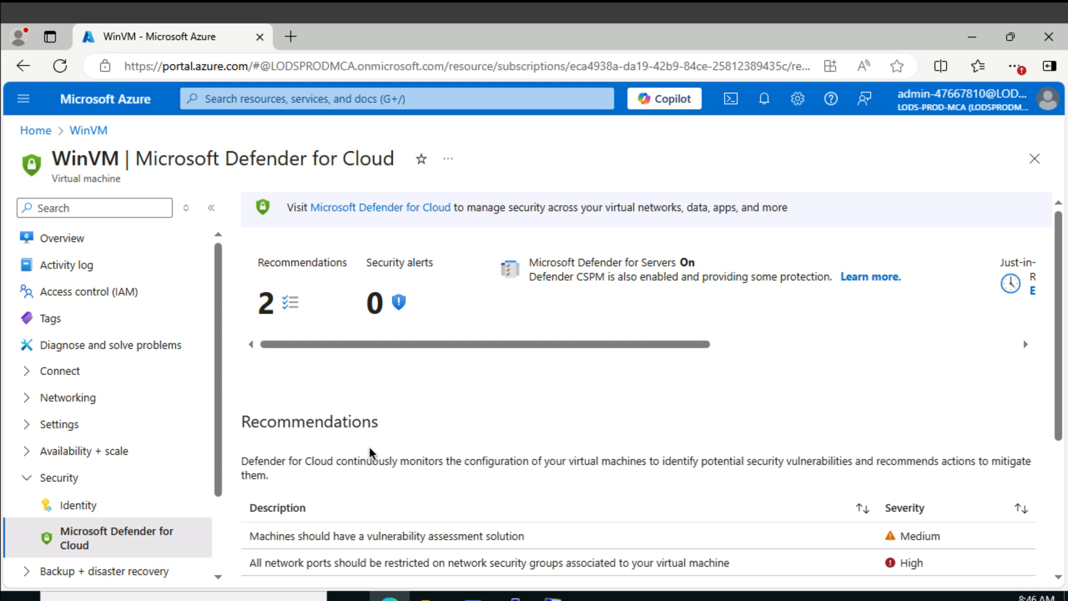
{"action": "scroll", "coordinate": [461, 482], "scroll_direction": "down", "scroll_amount": 2}
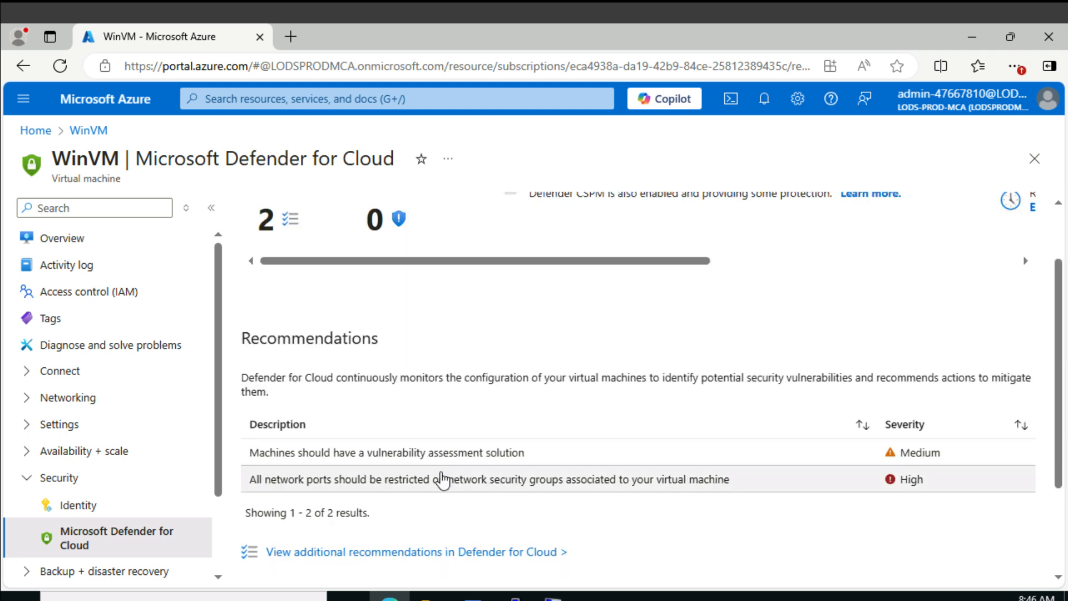
{"action": "scroll", "coordinate": [419, 477], "scroll_direction": "up", "scroll_amount": 2}
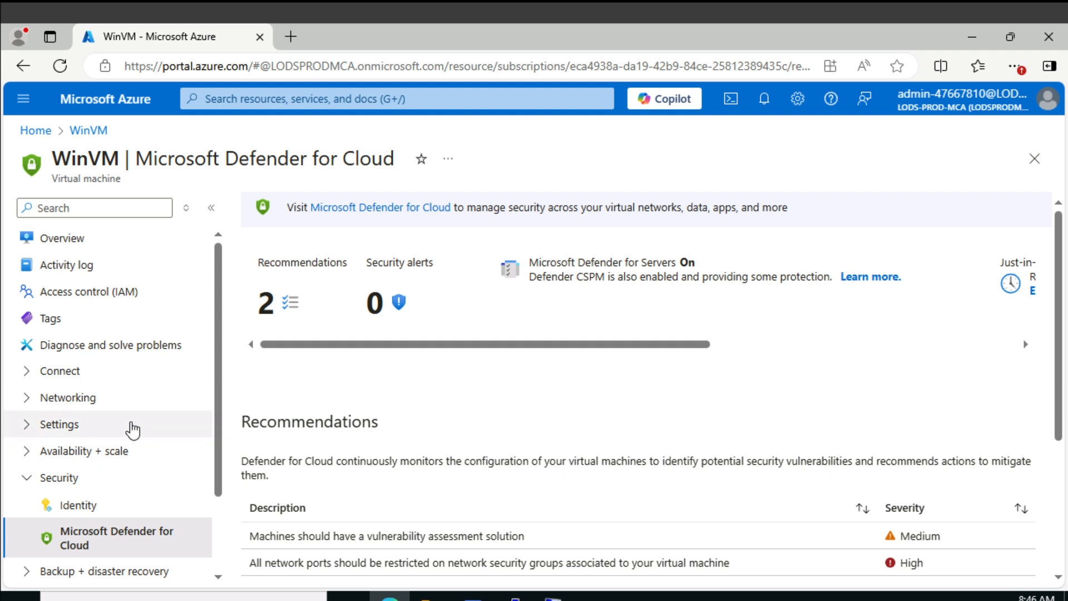
Install the Azure Automanage Machine Configuration extension for Windows on WinVM
{"action": "scroll", "coordinate": [133, 430], "scroll_direction": "down", "scroll_amount": 2}
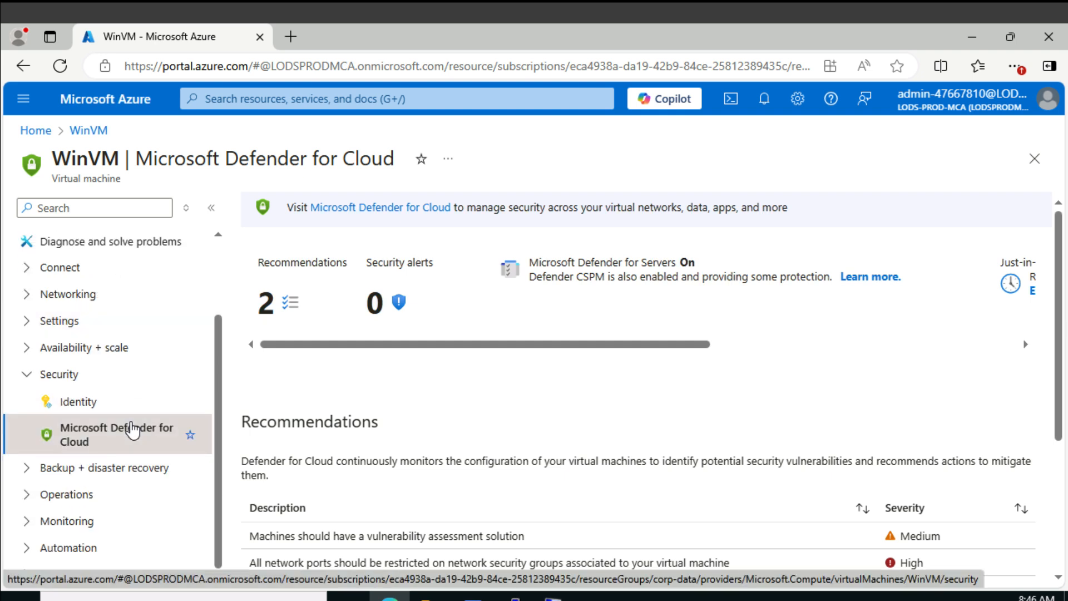
{"action": "left_click", "coordinate": [95, 321]}
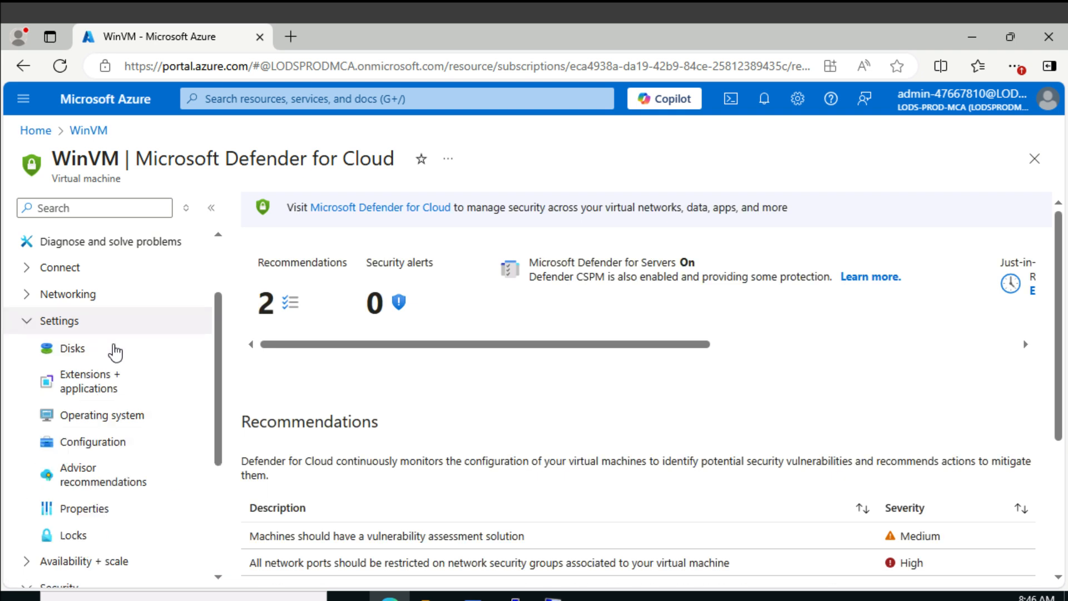
{"action": "left_click", "coordinate": [108, 391]}
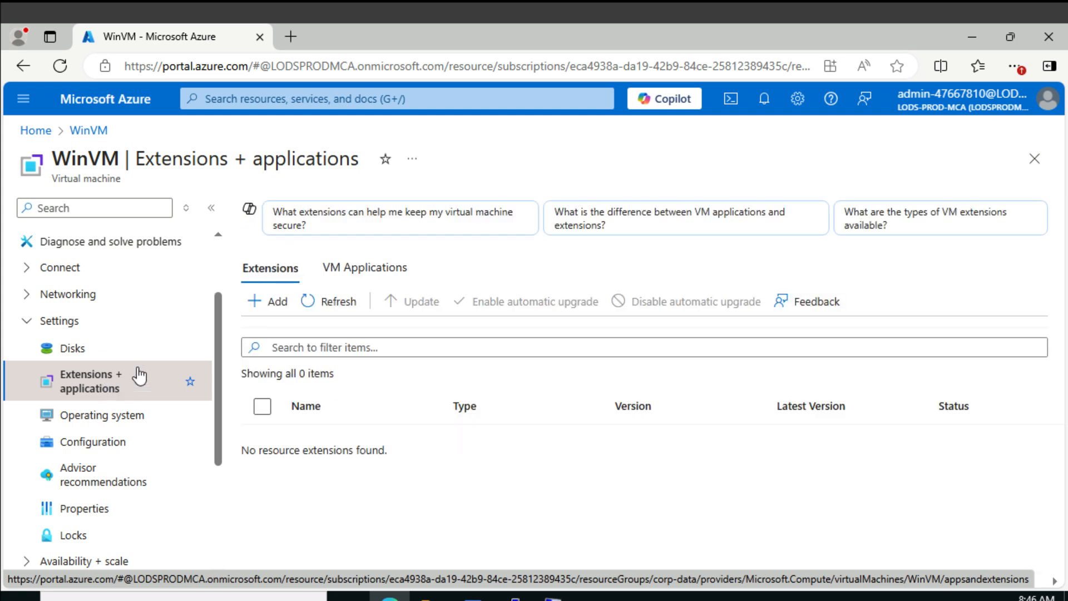
{"action": "left_click", "coordinate": [269, 304]}
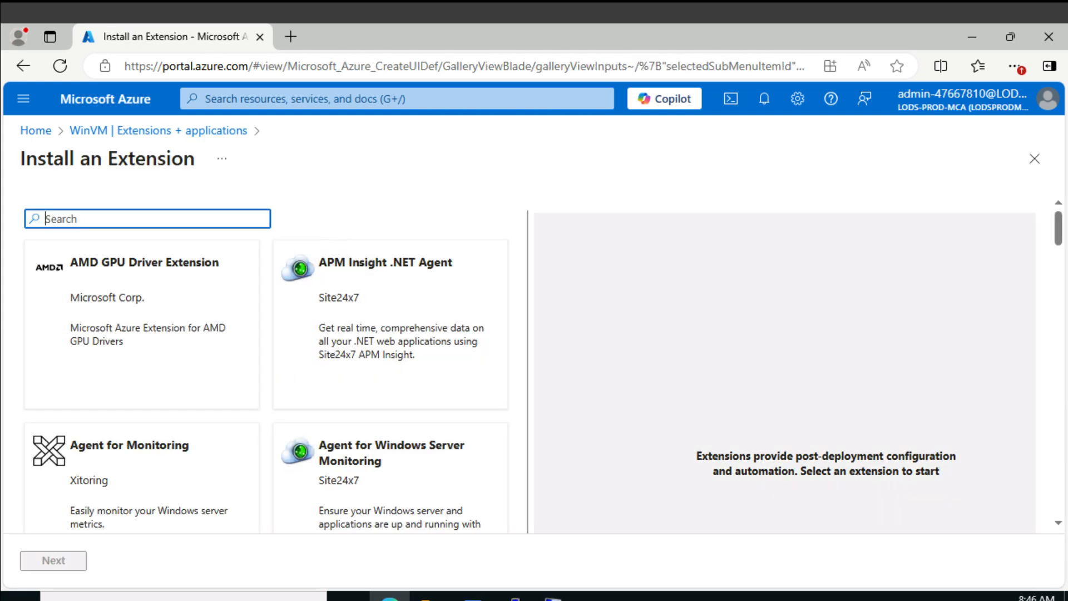
{"action": "type", "text": "Azure Automanage Machine Configuration"}
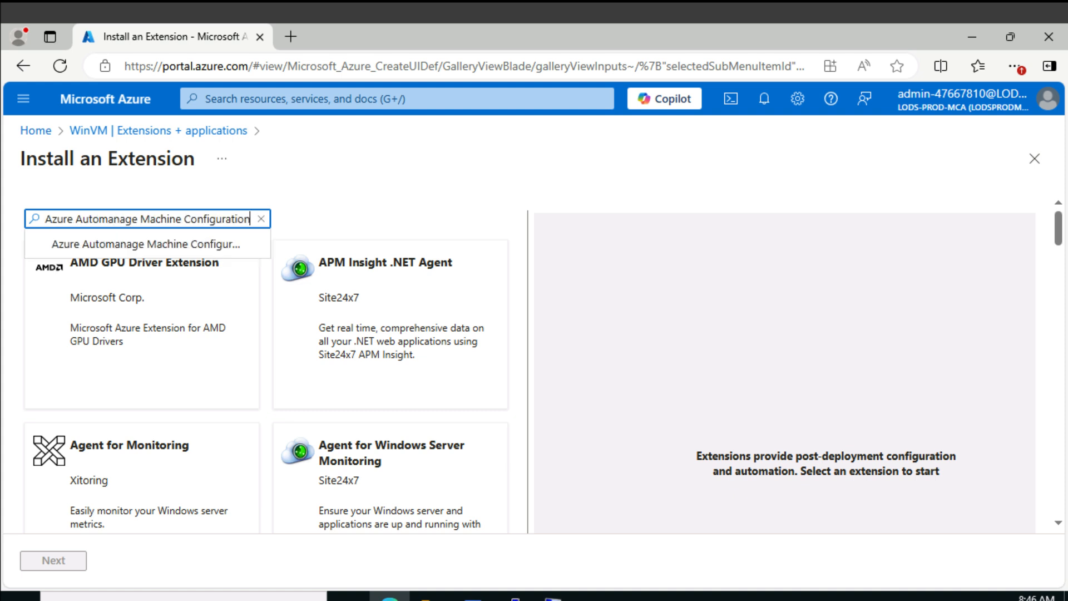
{"action": "key", "text": "Return"}
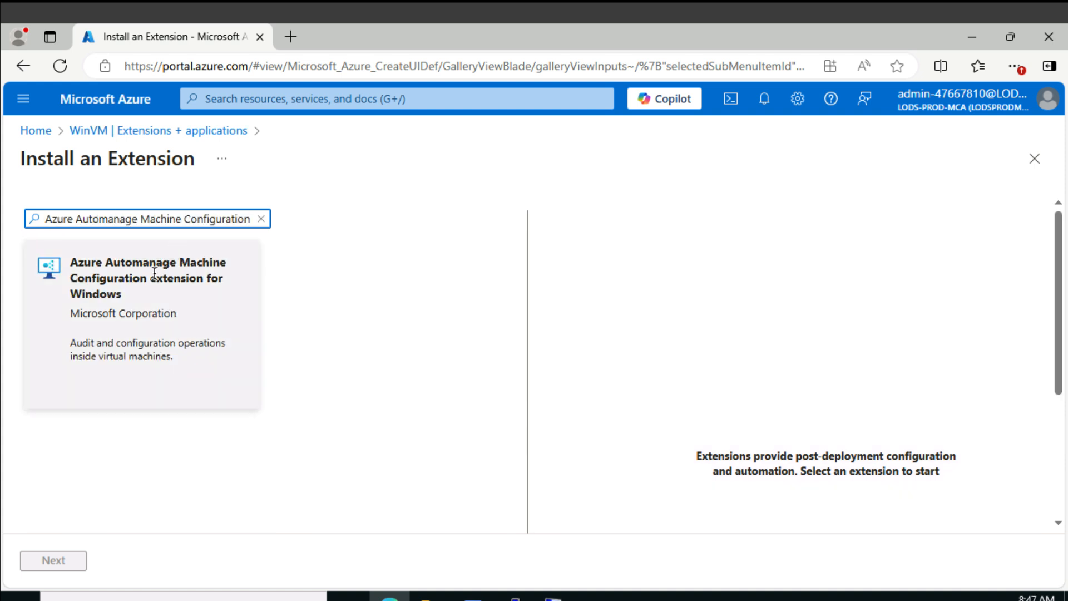
{"action": "left_click", "coordinate": [155, 272]}
{"action": "left_click", "coordinate": [81, 562]}
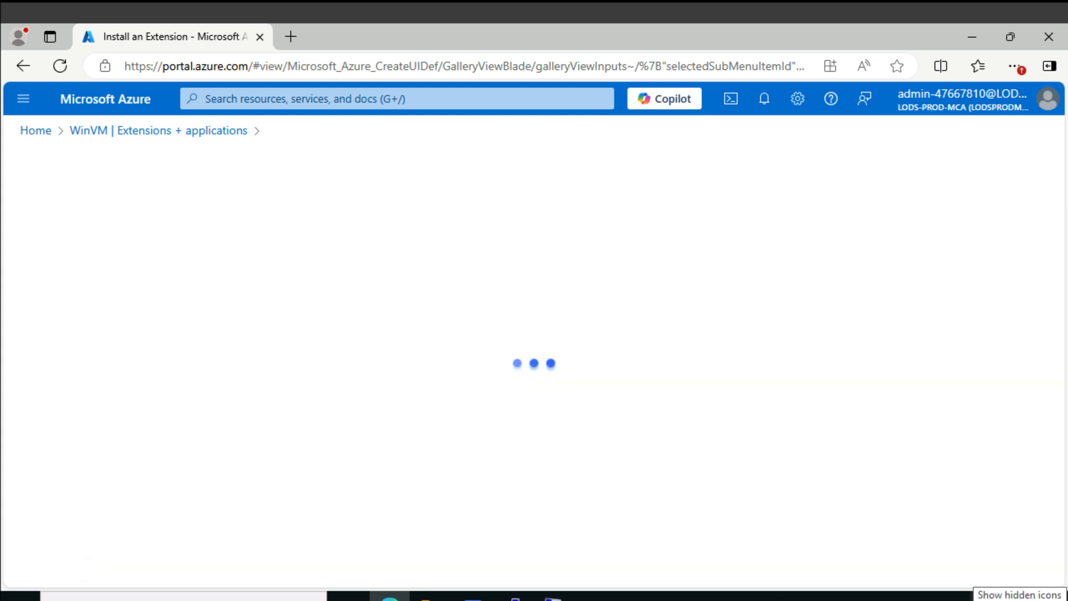
{"action": "left_click", "coordinate": [215, 563]}
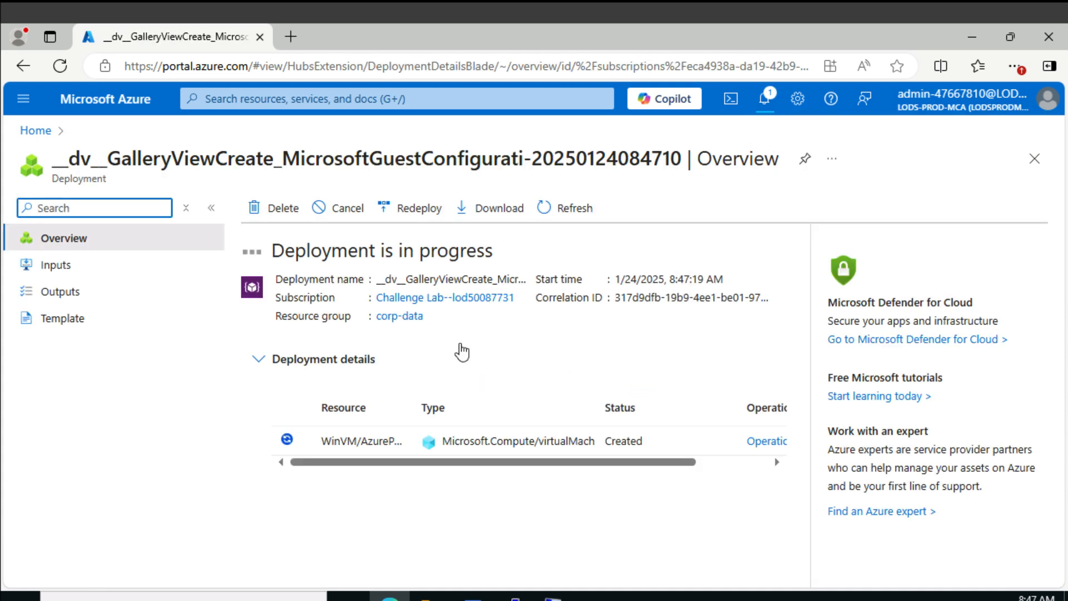
Search the portal for "nsg", open the default-NSG network security group and review its security rules
{"action": "left_click", "coordinate": [357, 100]}
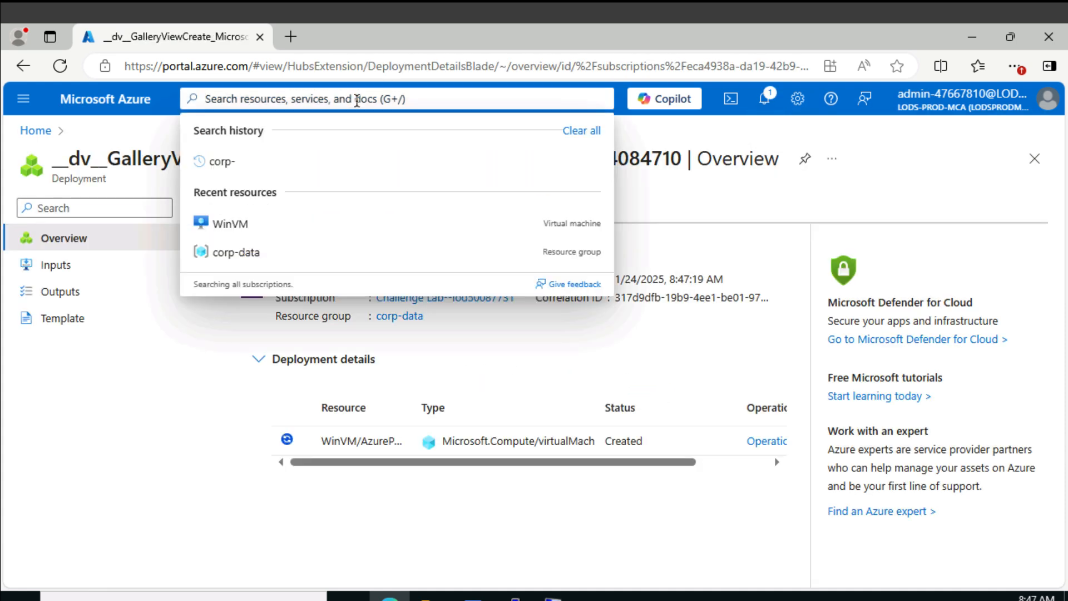
{"action": "type", "text": "nsg"}
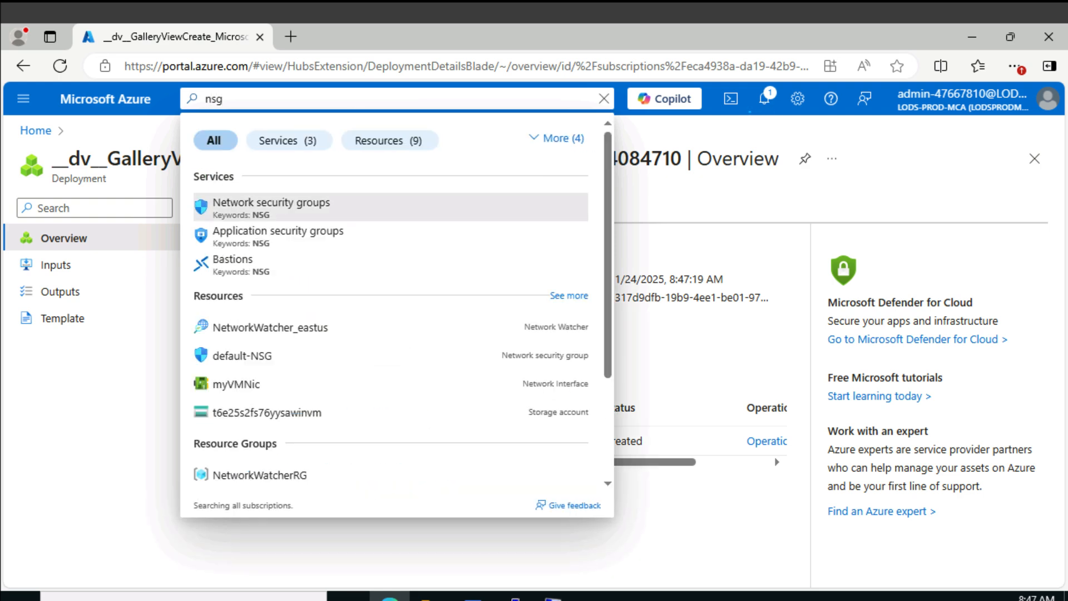
{"action": "left_click", "coordinate": [253, 329]}
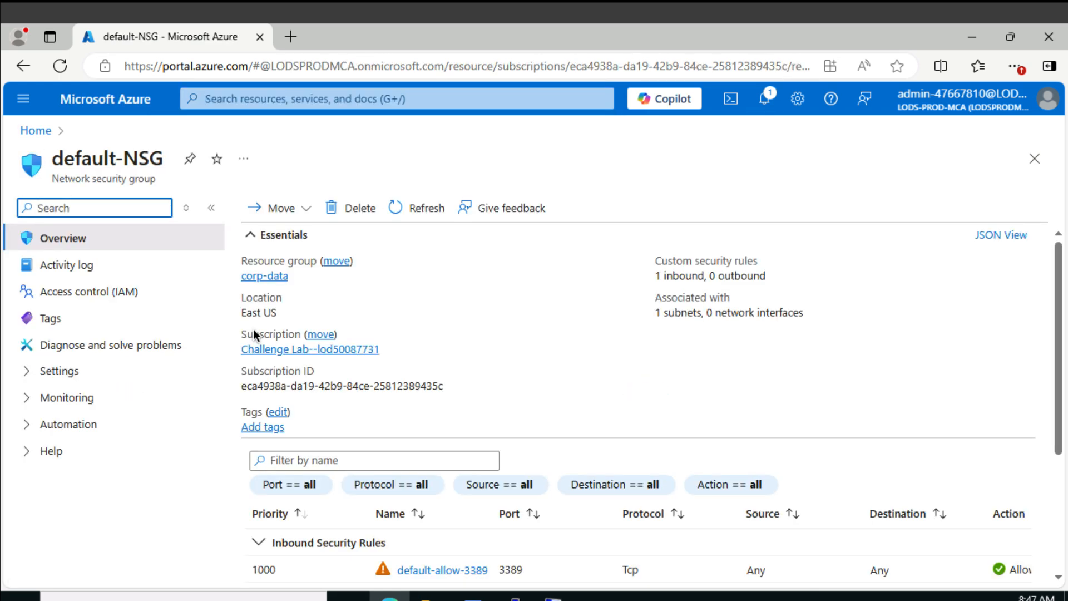
{"action": "scroll", "coordinate": [417, 406], "scroll_direction": "down", "scroll_amount": 3}
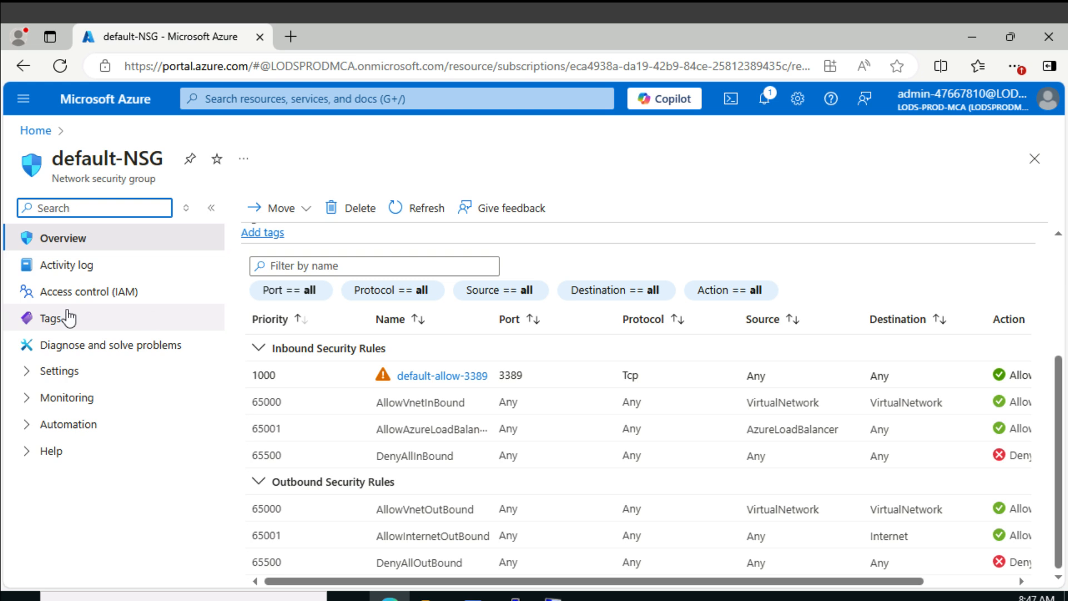
Delete the default-allow-3389 inbound security rule from default-NSG and return to the group's overview
{"action": "left_click", "coordinate": [69, 372]}
{"action": "left_click", "coordinate": [98, 412]}
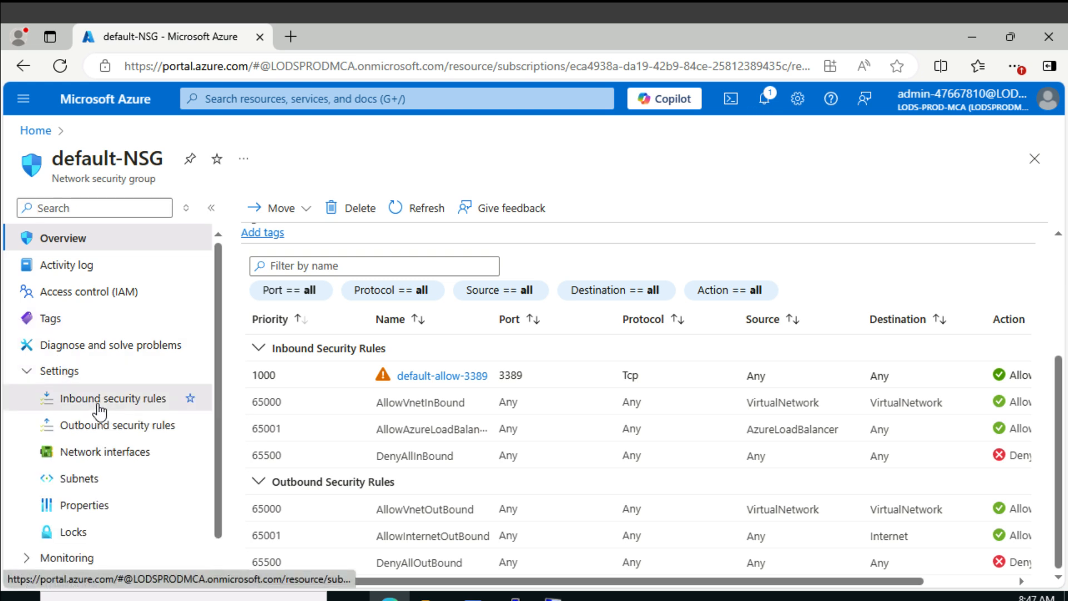
{"action": "left_click", "coordinate": [254, 373]}
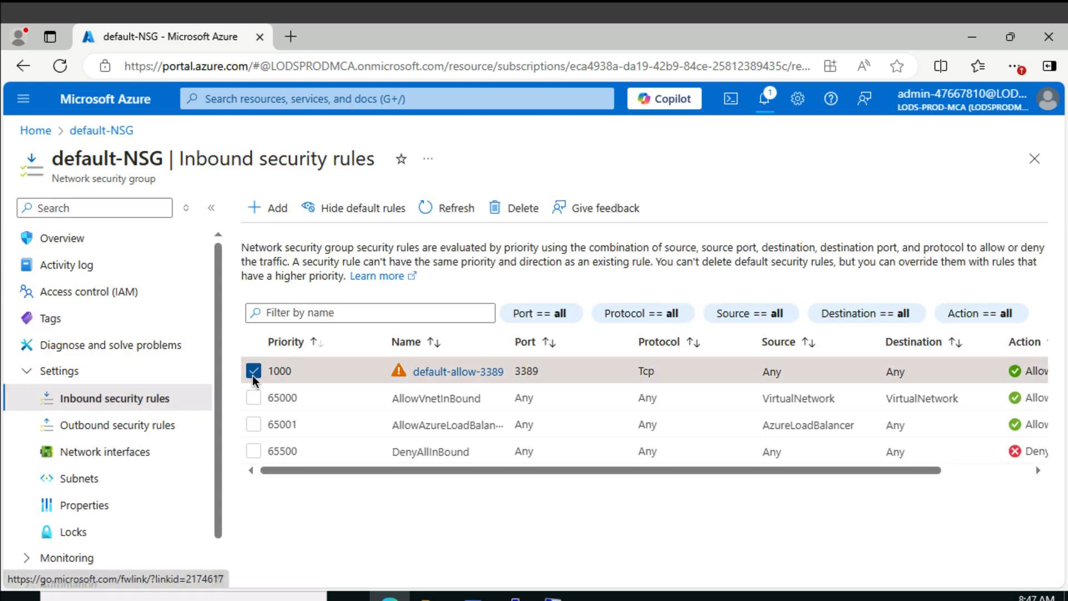
{"action": "left_click", "coordinate": [515, 208]}
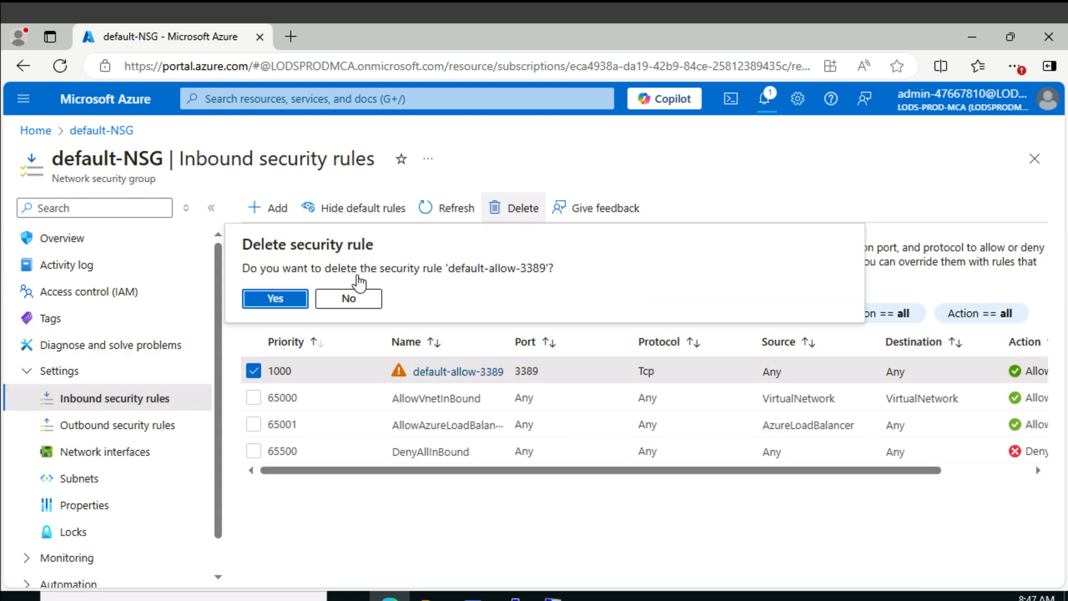
{"action": "left_click", "coordinate": [279, 298]}
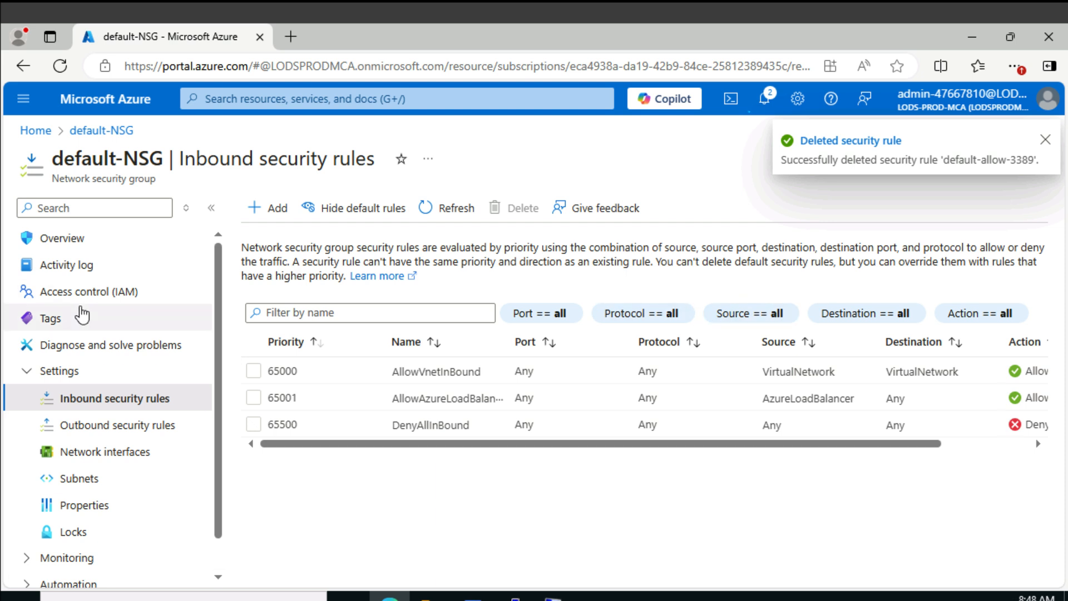
{"action": "left_click", "coordinate": [84, 238]}
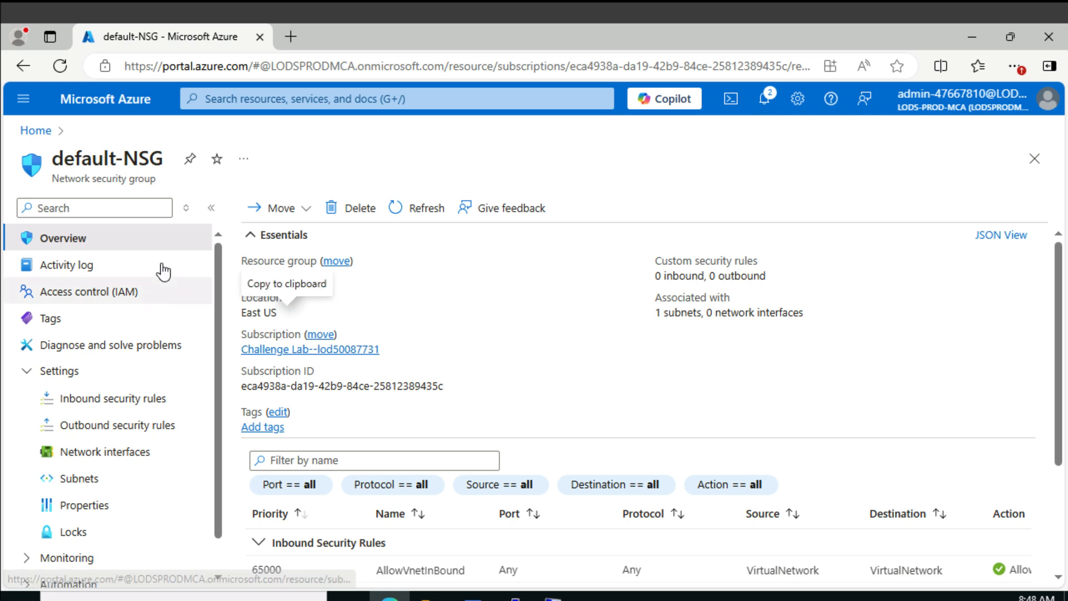
Return to WinVM, download and keep a new native RDP file, and try to connect to the virtual machine with it
{"action": "right_click", "coordinate": [29, 68]}
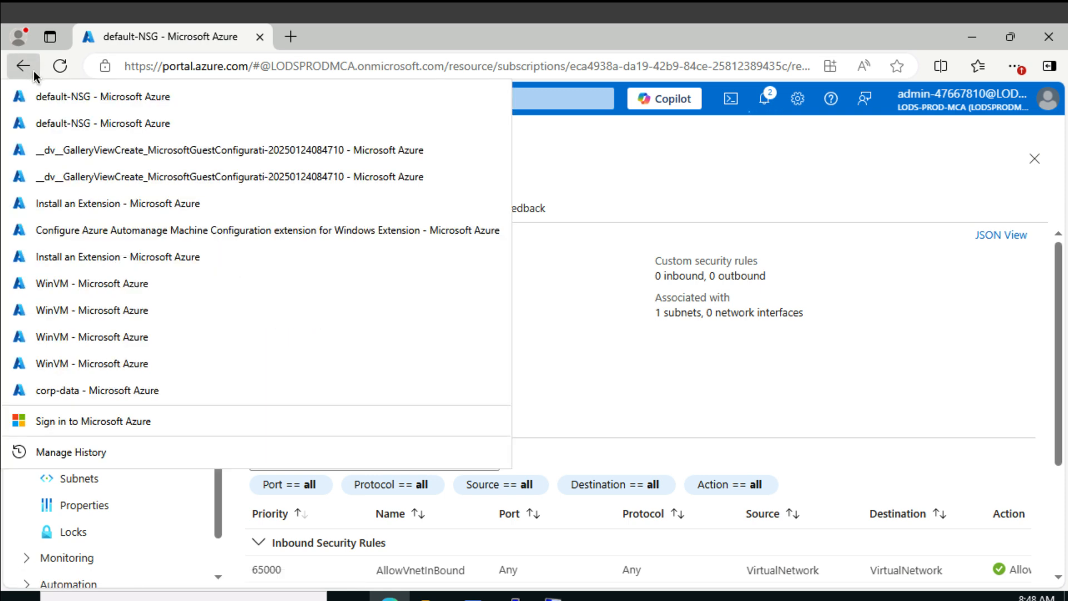
{"action": "left_click", "coordinate": [110, 363]}
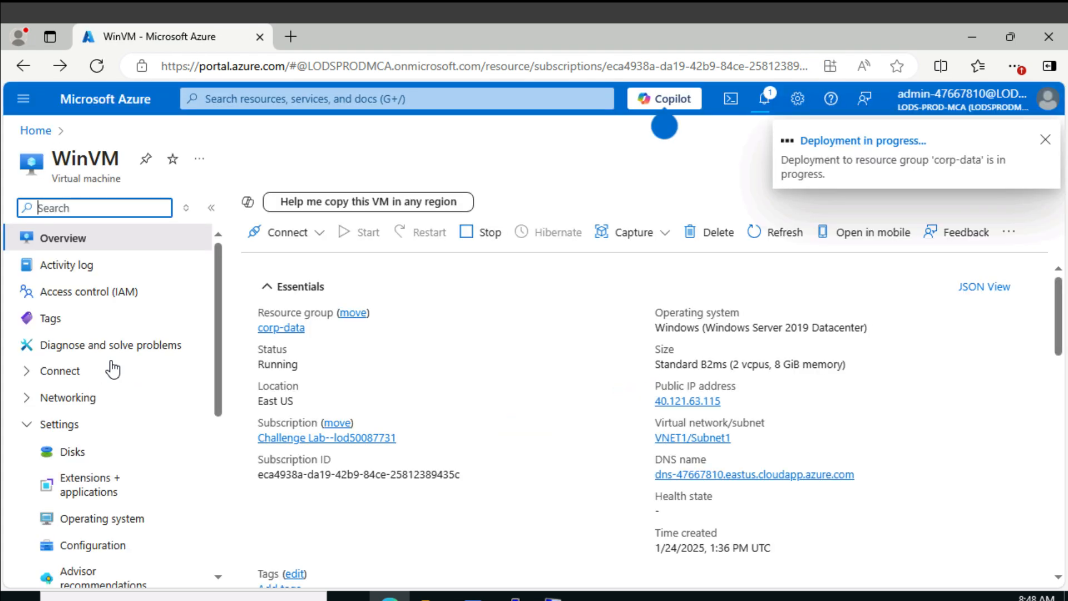
{"action": "left_click", "coordinate": [285, 243]}
{"action": "left_click", "coordinate": [285, 263]}
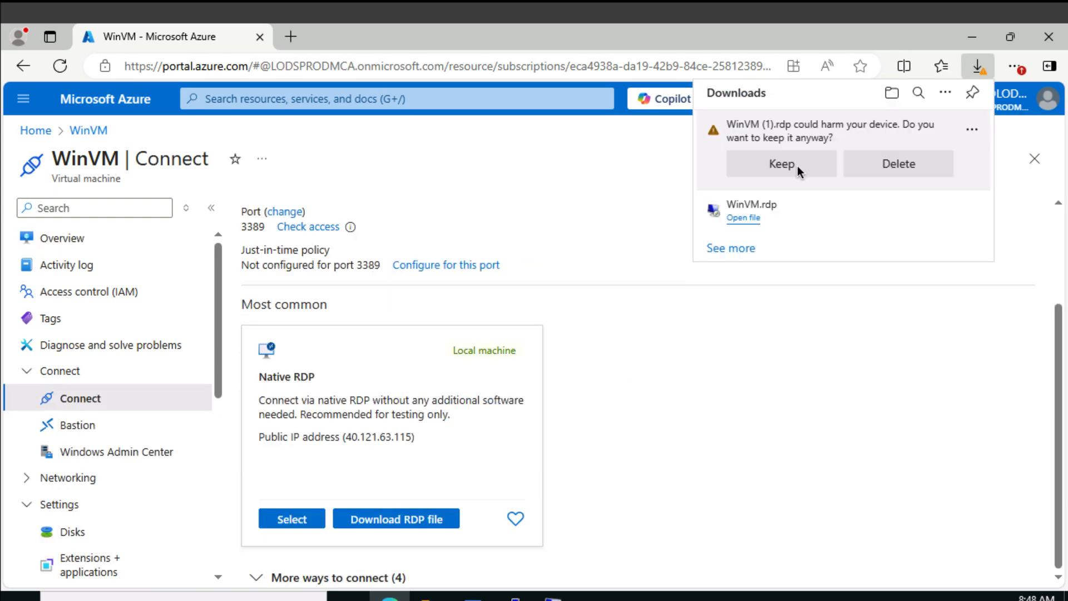
{"action": "left_click", "coordinate": [797, 166]}
{"action": "left_click", "coordinate": [683, 353]}
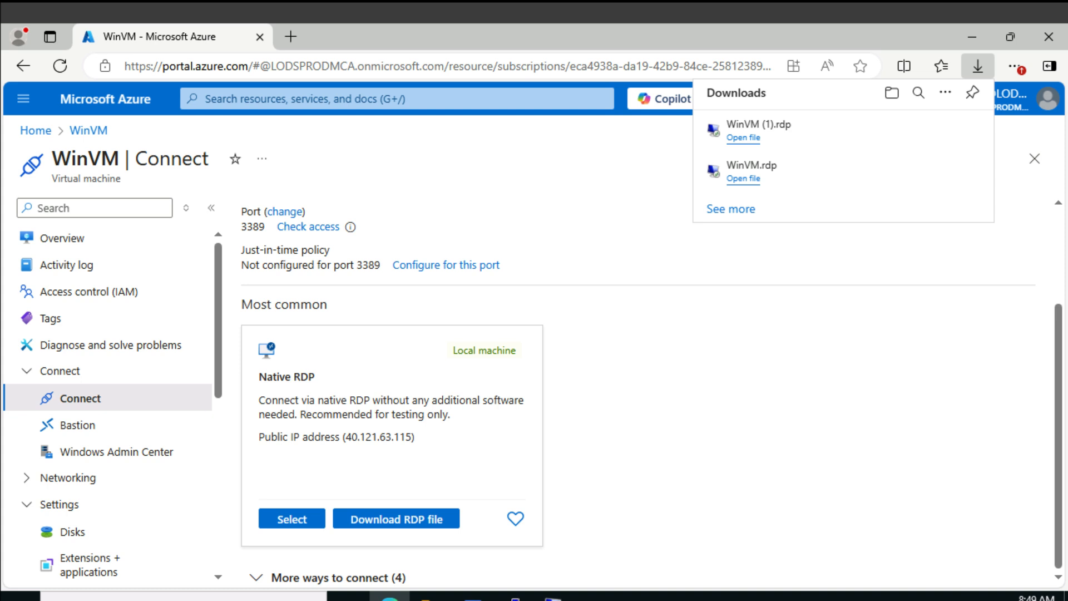
{"action": "left_click", "coordinate": [302, 114]}
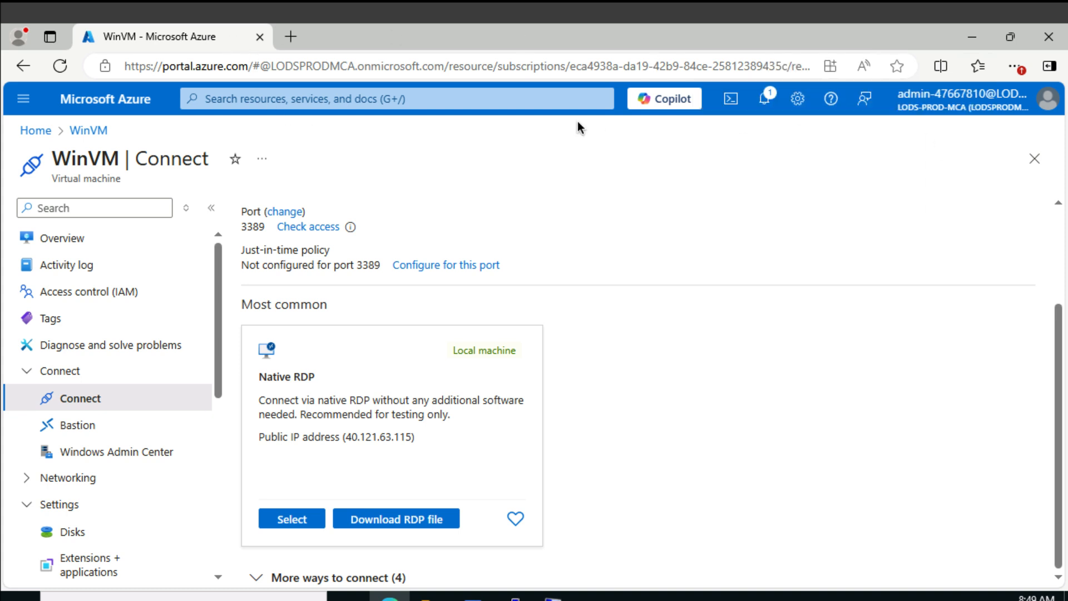
Search the portal for "key vau", open the Key vaults service and start creating a new key vault
{"action": "left_click", "coordinate": [526, 103]}
{"action": "type", "text": "key"}
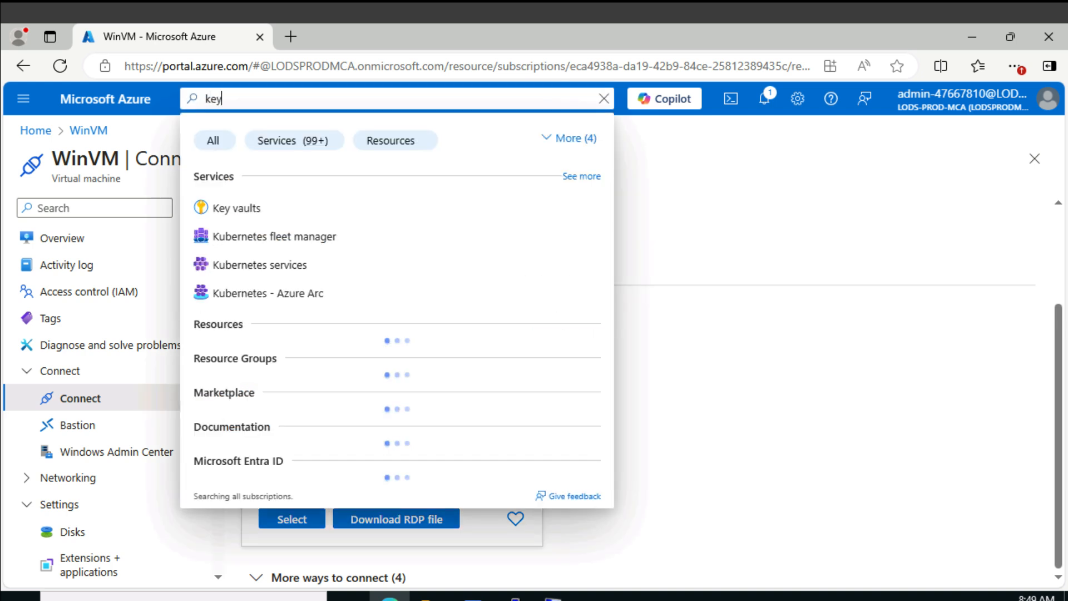
{"action": "type", "text": " vau"}
{"action": "left_click", "coordinate": [272, 210]}
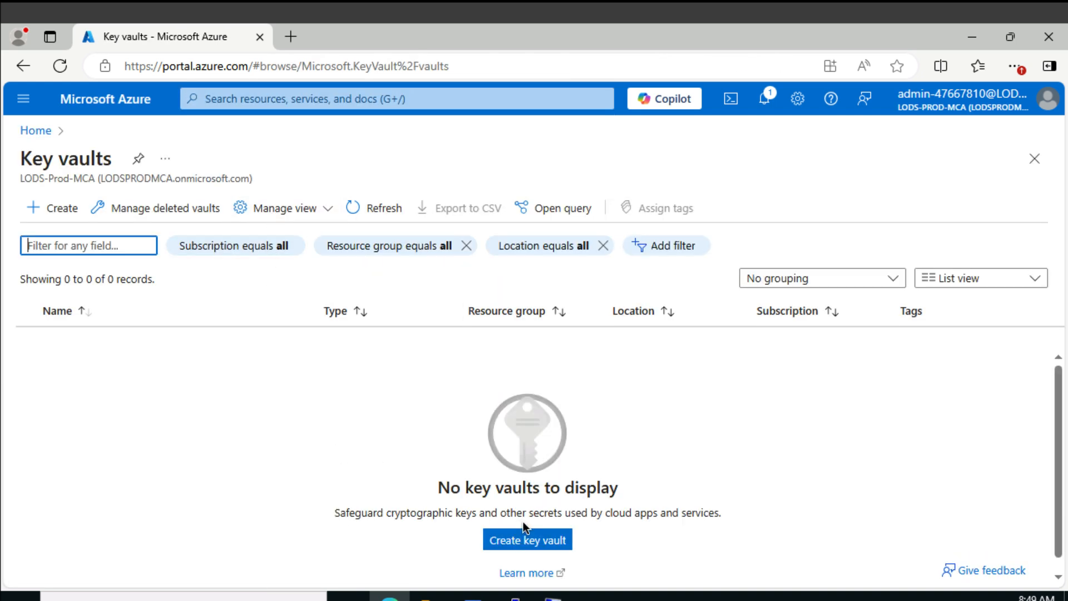
{"action": "left_click", "coordinate": [529, 541]}
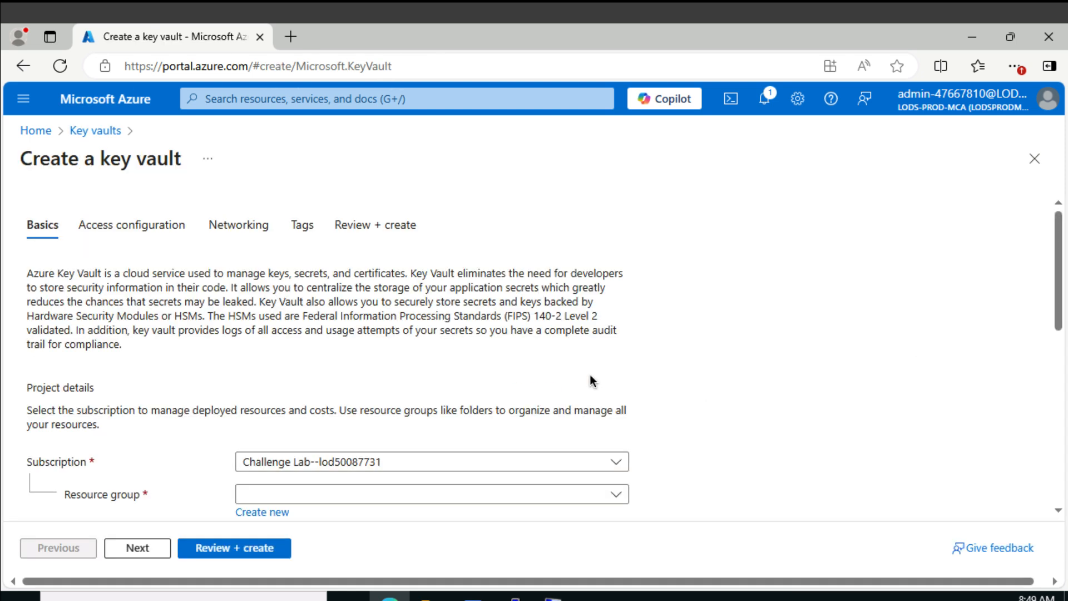
Assign the new key vault to the corp-data resource group and name it KV47667810
{"action": "scroll", "coordinate": [590, 378], "scroll_direction": "down", "scroll_amount": 6}
{"action": "scroll", "coordinate": [365, 309], "scroll_direction": "up", "scroll_amount": 2}
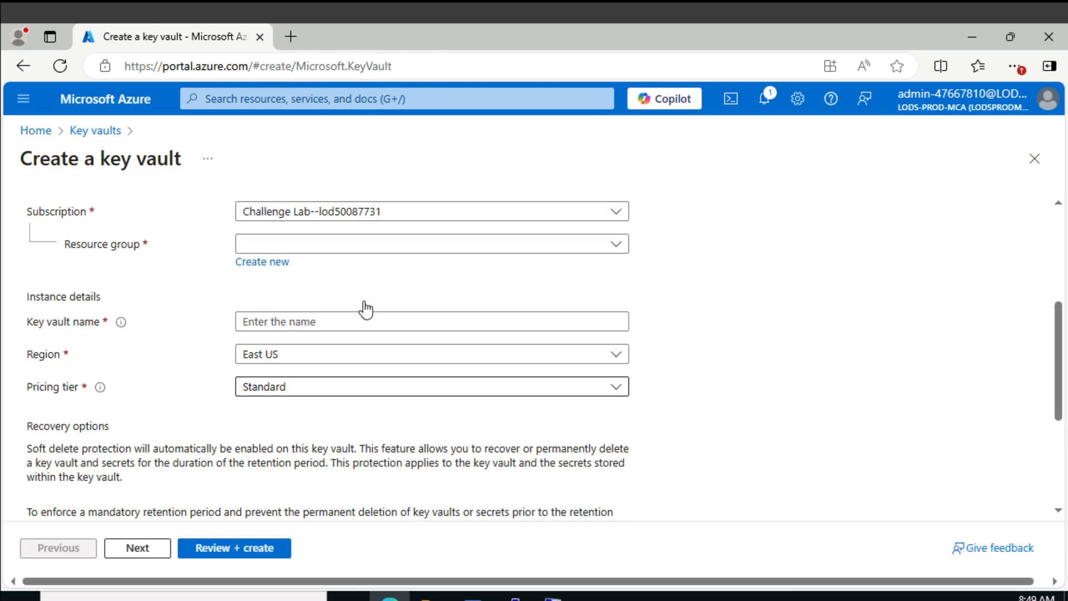
{"action": "left_click", "coordinate": [346, 245]}
{"action": "left_click", "coordinate": [324, 307]}
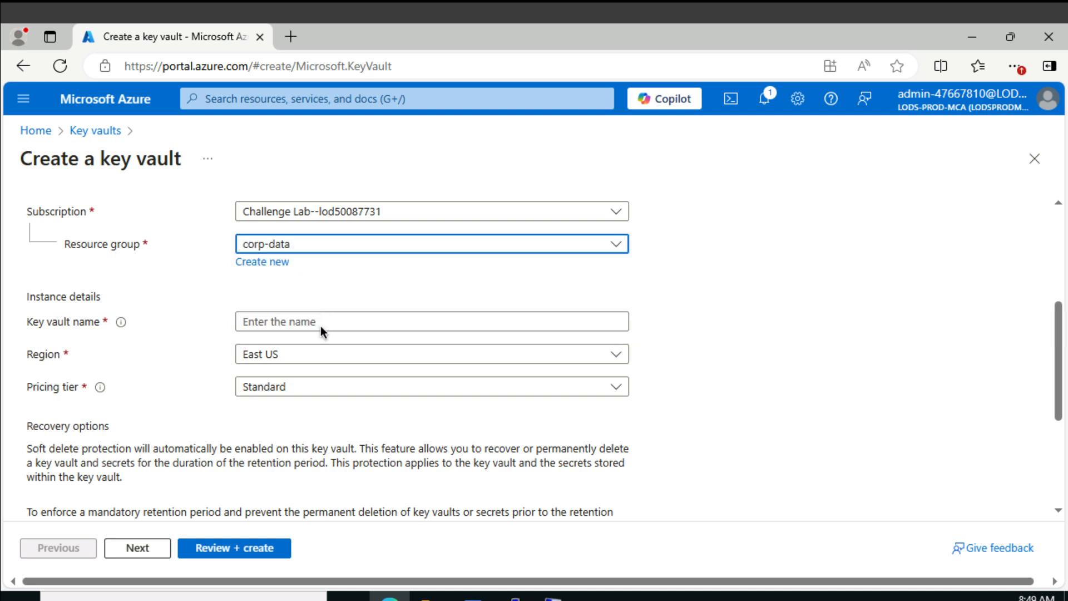
{"action": "left_click", "coordinate": [321, 324]}
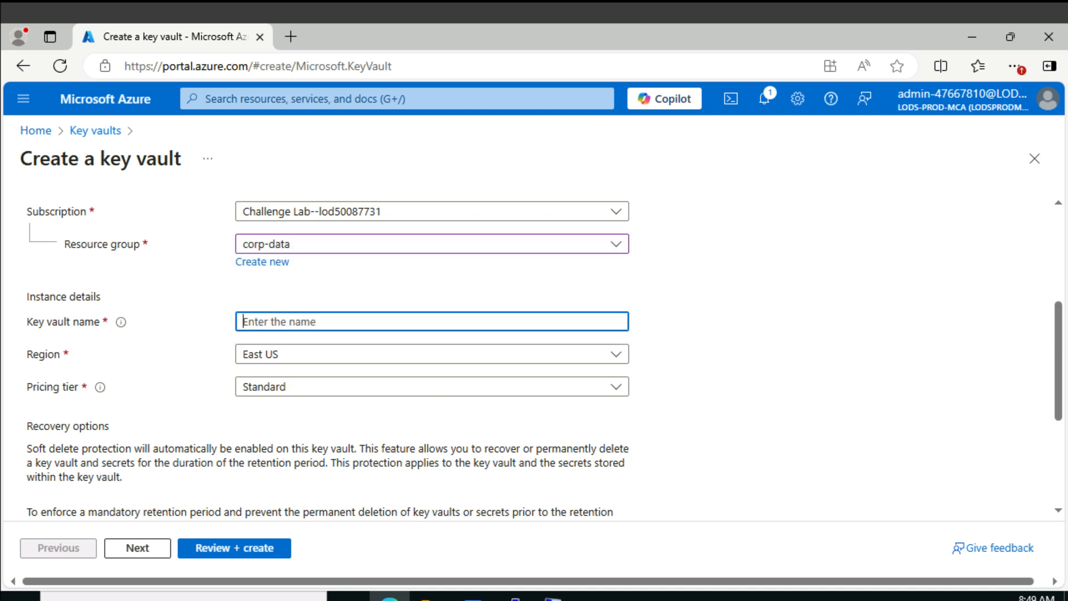
{"action": "type", "text": "KV47667810"}
Allow Azure Disk Encryption for volume encryption in the vault's access configuration, and create the key vault
{"action": "left_click", "coordinate": [145, 549]}
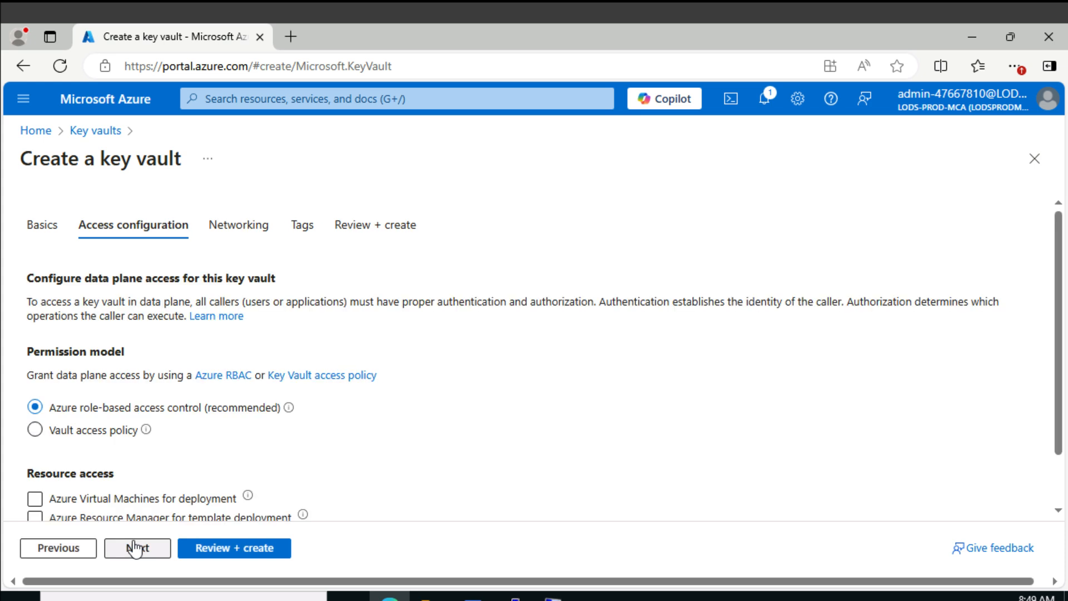
{"action": "scroll", "coordinate": [179, 395], "scroll_direction": "down", "scroll_amount": 2}
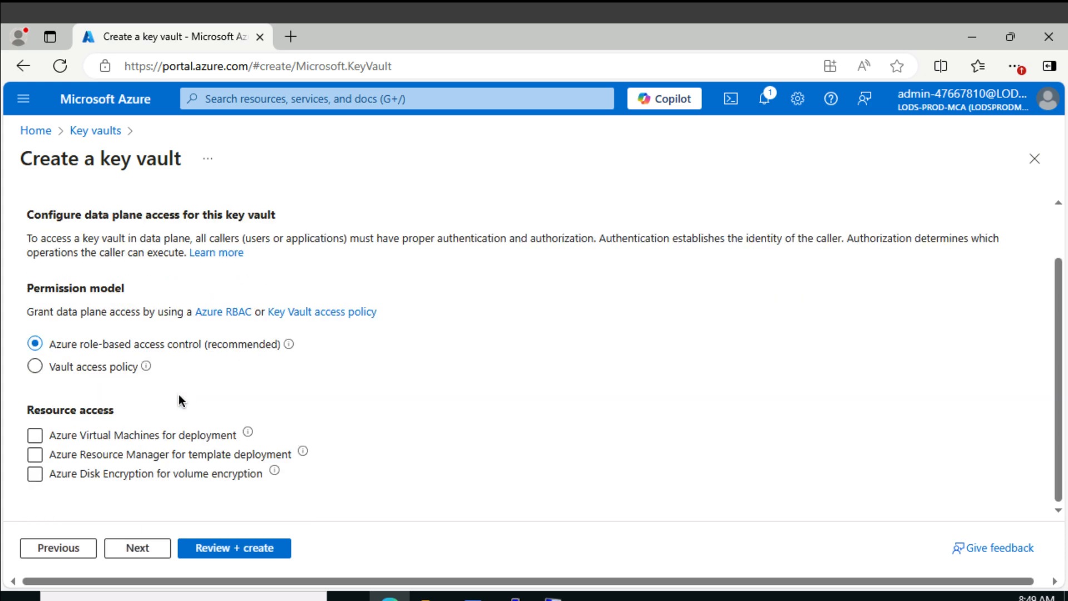
{"action": "left_click", "coordinate": [39, 474]}
{"action": "left_click", "coordinate": [252, 550]}
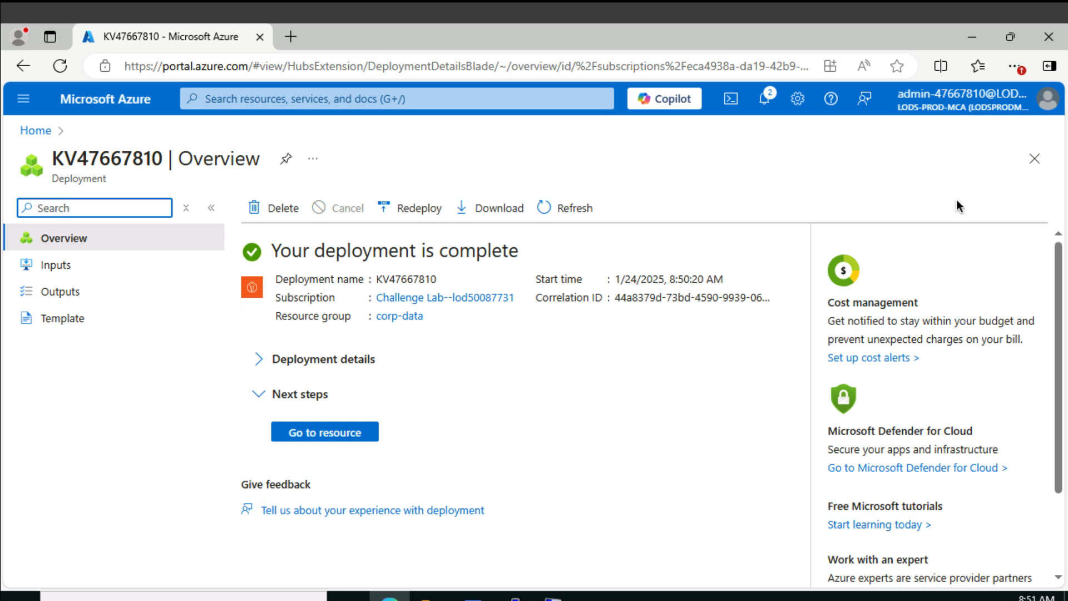
Go back to the WinVM virtual machine and open the additional settings of its disks
{"action": "left_click", "coordinate": [403, 98]}
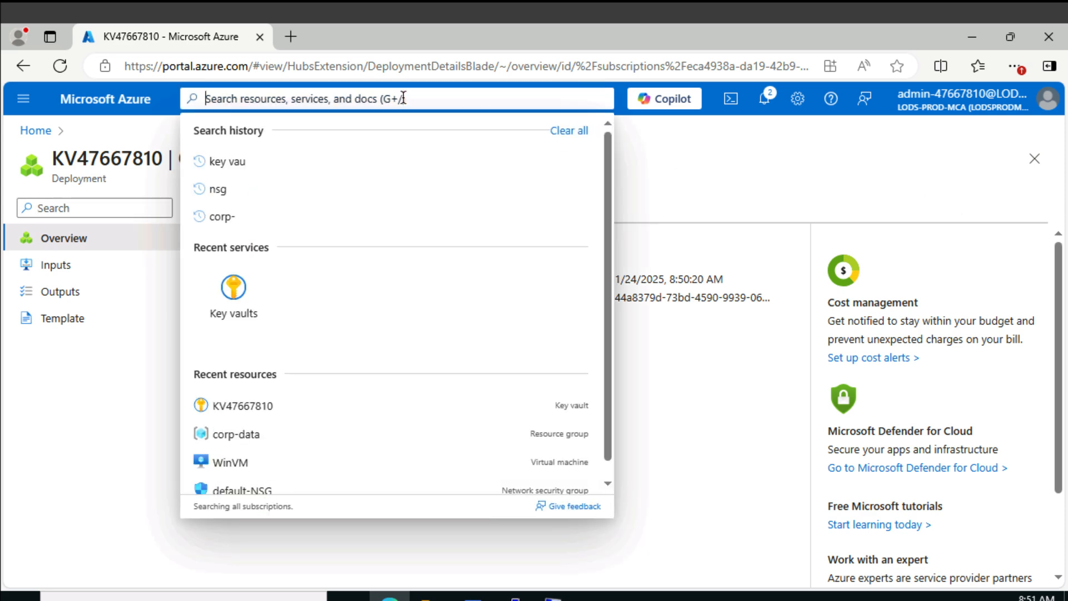
{"action": "left_click", "coordinate": [232, 463]}
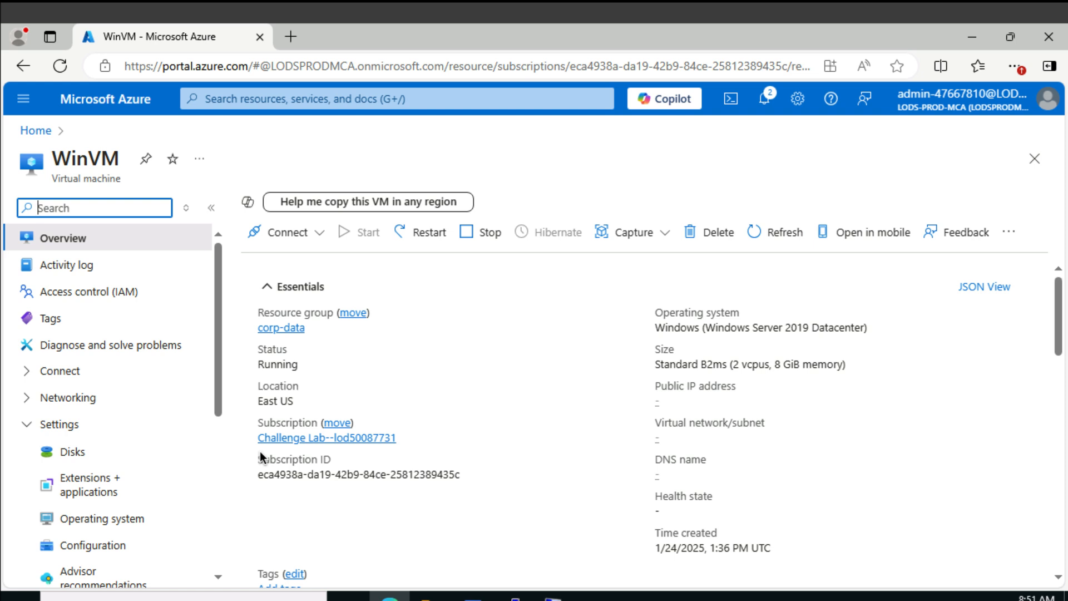
{"action": "left_click", "coordinate": [76, 453]}
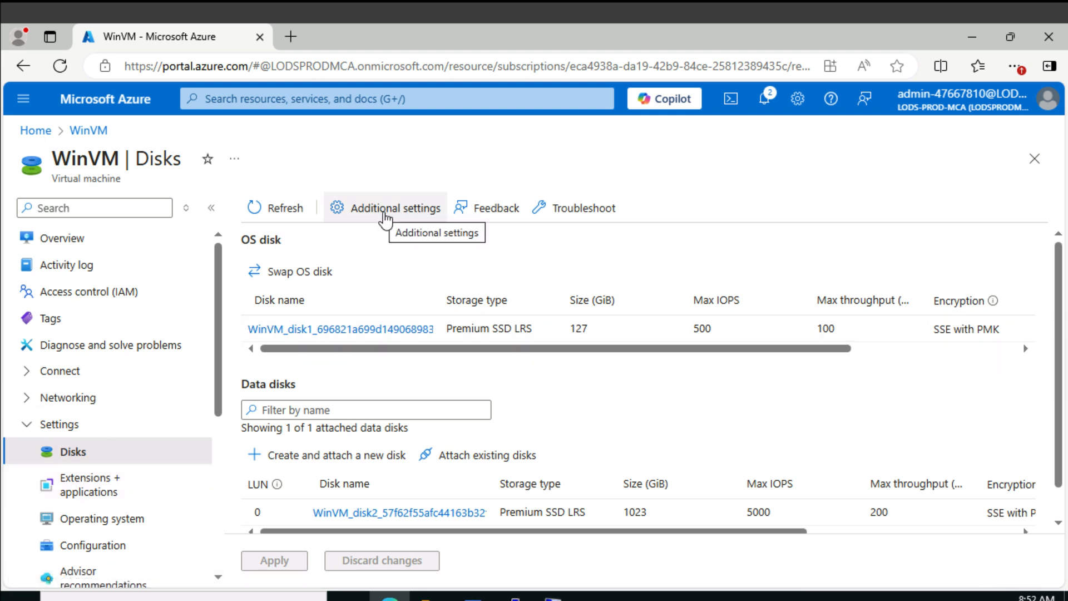
{"action": "left_click", "coordinate": [384, 212]}
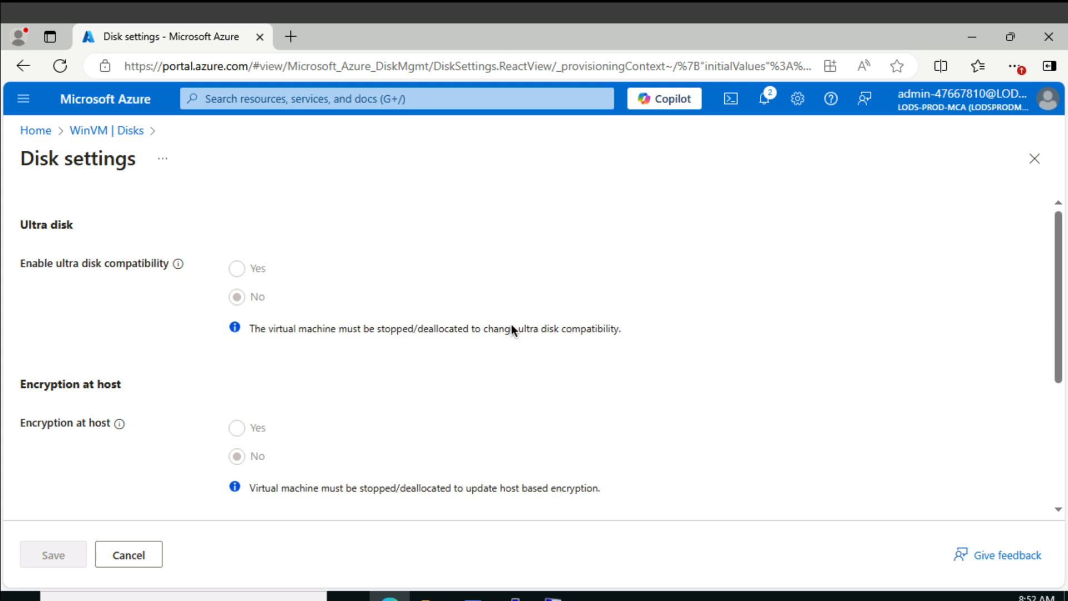
Set the disks to encrypt to OS disk and select KV47667810 as the key vault
{"action": "scroll", "coordinate": [512, 352], "scroll_direction": "down", "scroll_amount": 2}
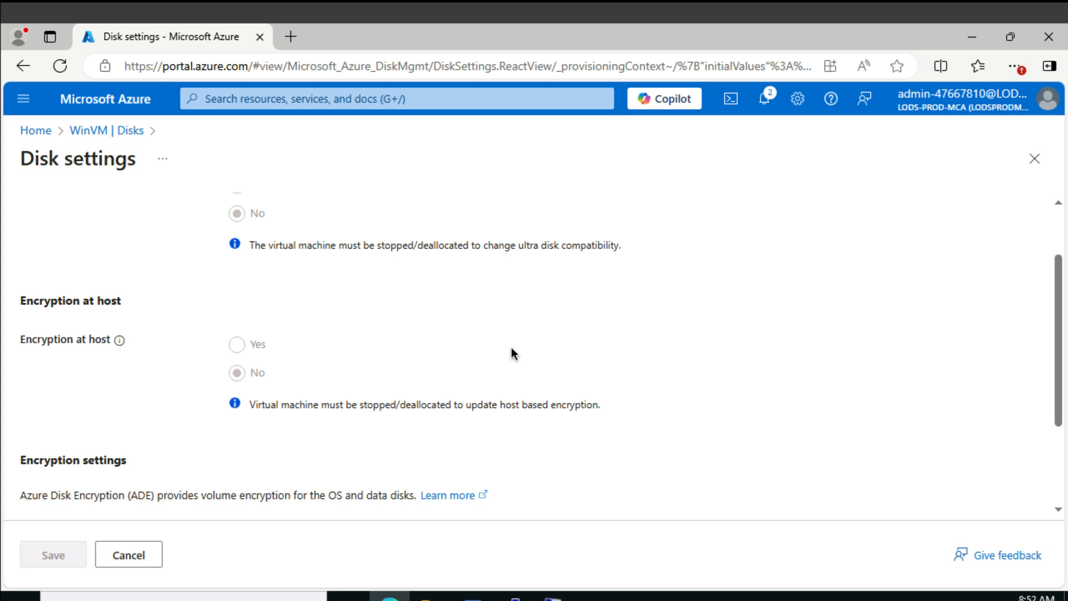
{"action": "scroll", "coordinate": [512, 351], "scroll_direction": "down", "scroll_amount": 2}
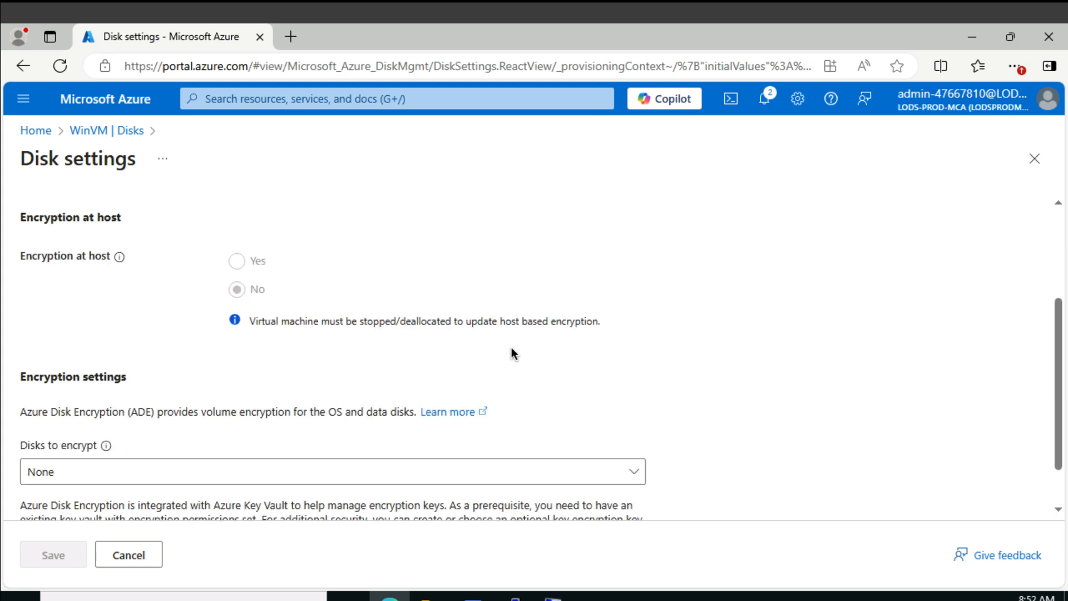
{"action": "scroll", "coordinate": [512, 348], "scroll_direction": "down", "scroll_amount": 1}
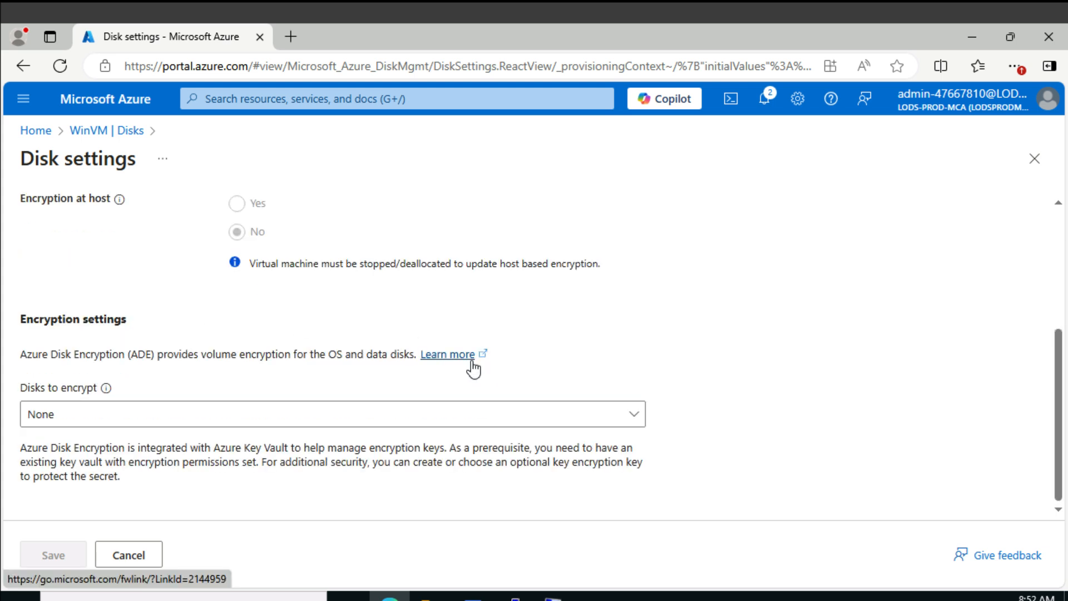
{"action": "left_click", "coordinate": [430, 425]}
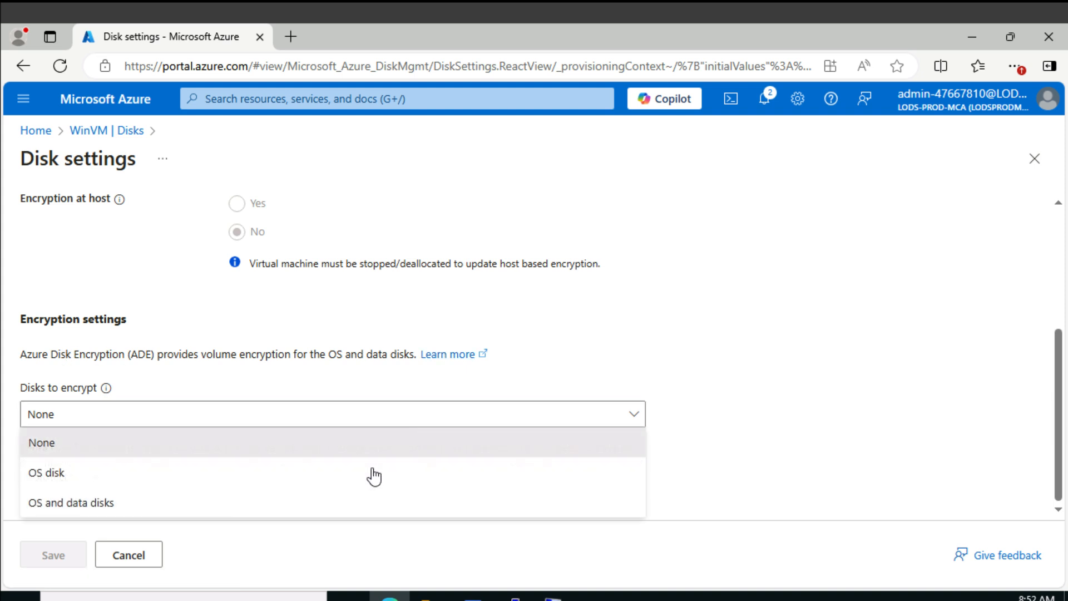
{"action": "left_click", "coordinate": [245, 476]}
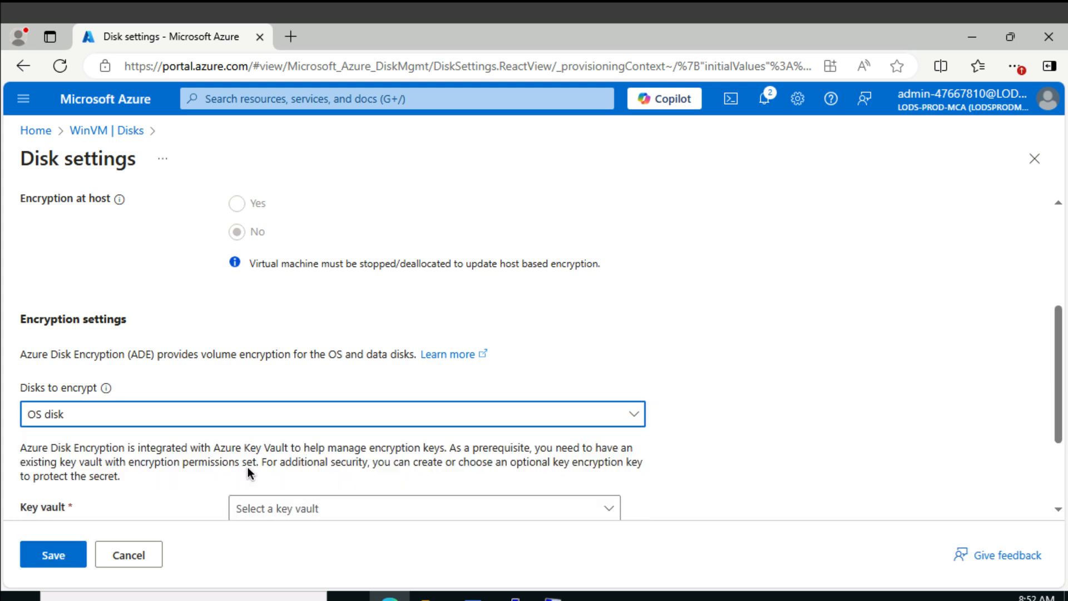
{"action": "scroll", "coordinate": [694, 459], "scroll_direction": "down", "scroll_amount": 3}
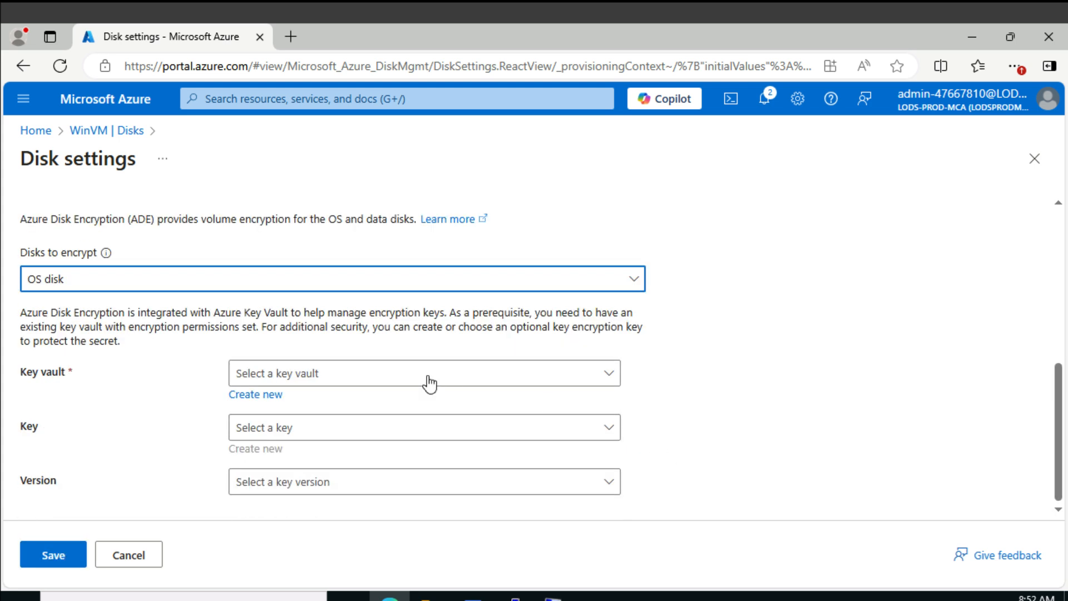
{"action": "left_click", "coordinate": [401, 379]}
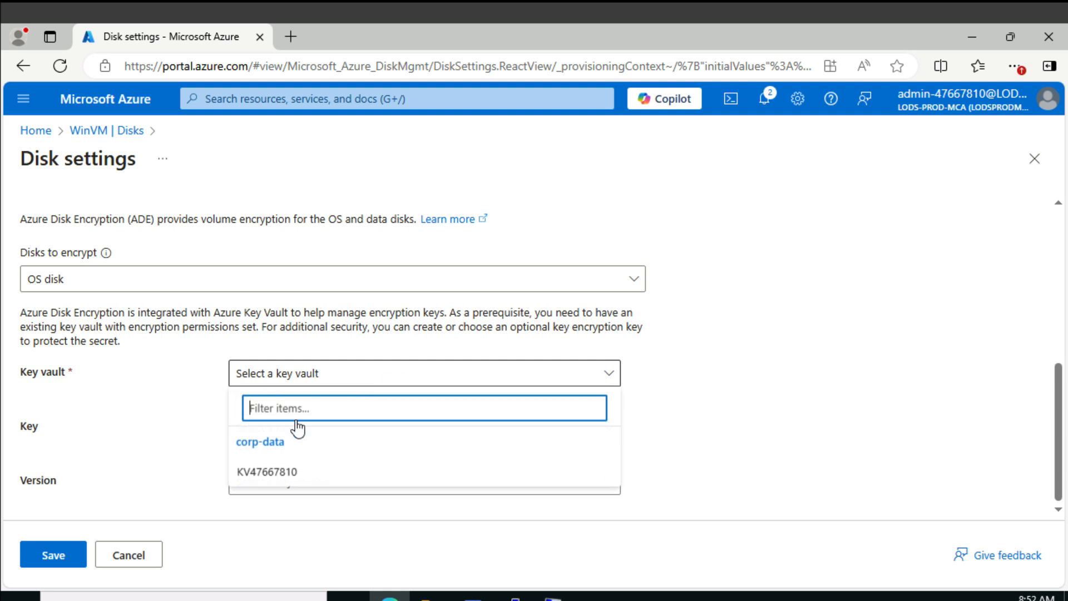
{"action": "left_click", "coordinate": [263, 473]}
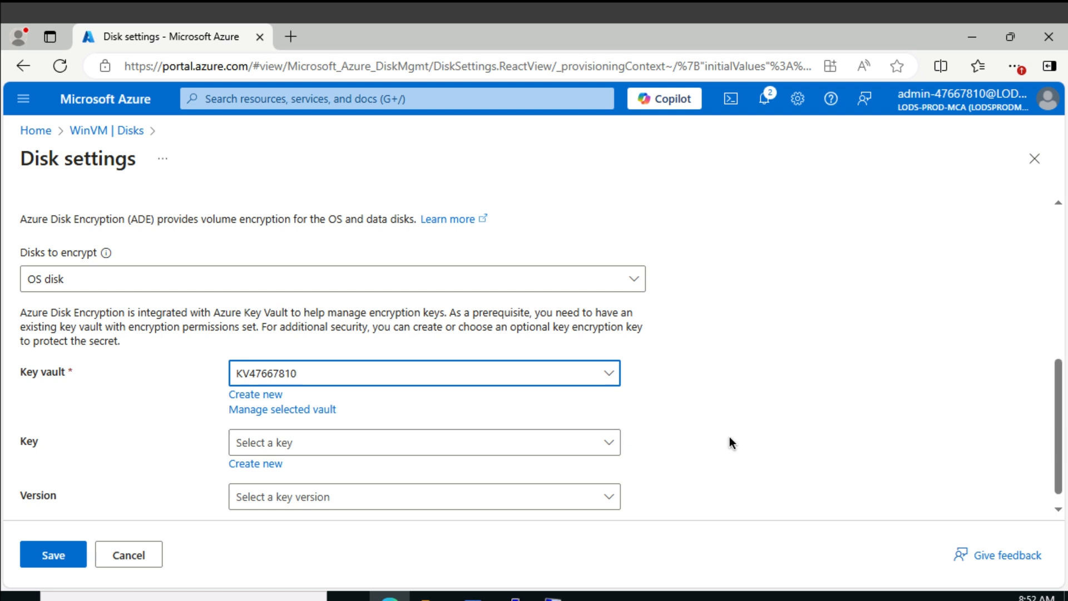
Create an enabled encryption key named BEK1 in the selected vault and save the disk encryption settings
{"action": "scroll", "coordinate": [729, 436], "scroll_direction": "down", "scroll_amount": 1}
{"action": "left_click", "coordinate": [272, 449]}
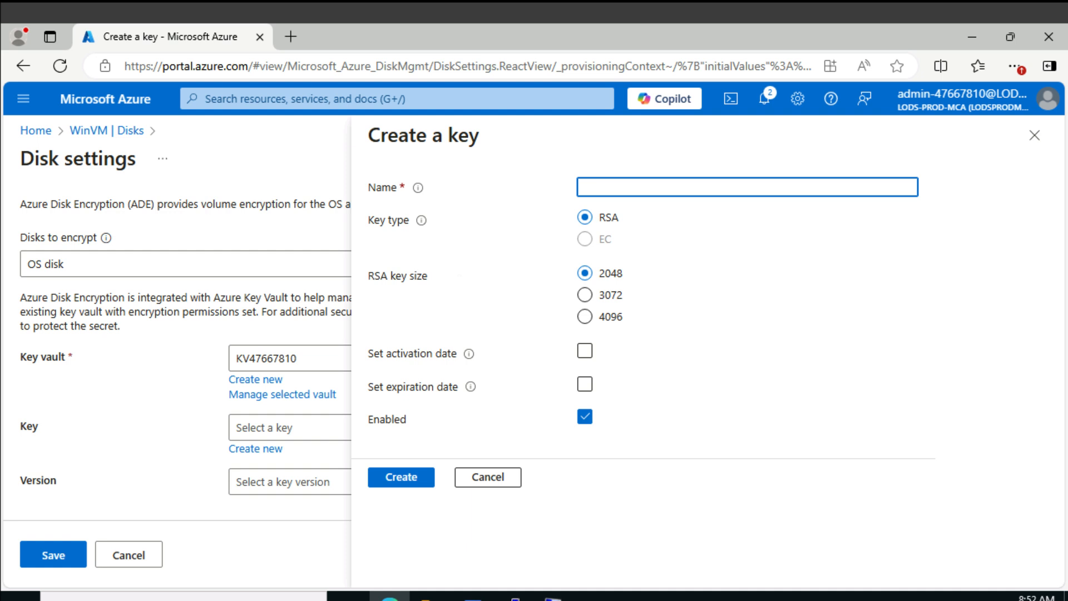
{"action": "type", "text": "BEK1"}
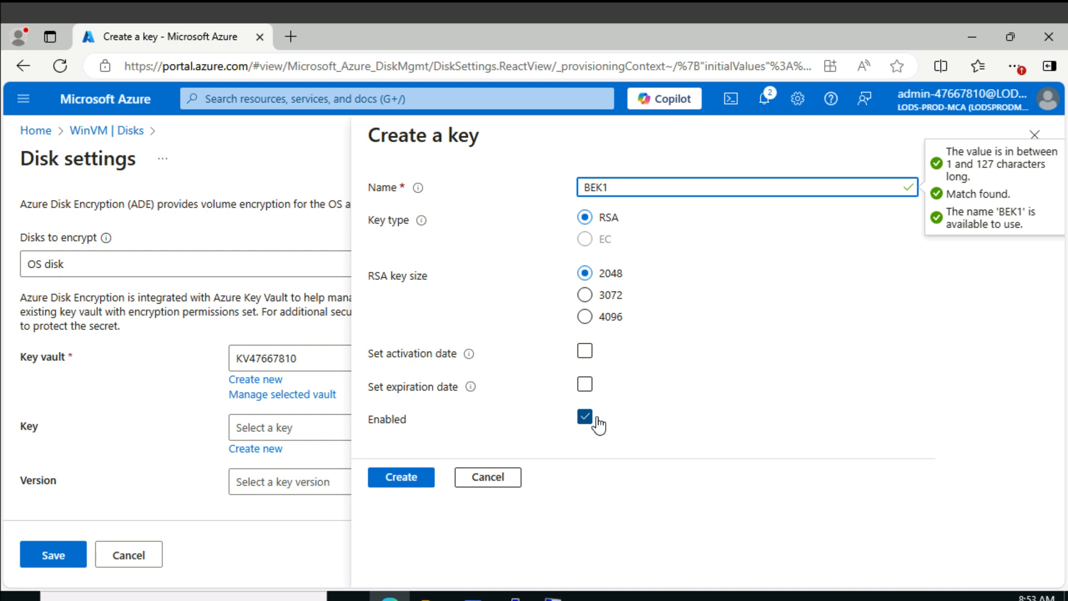
{"action": "left_click", "coordinate": [420, 480]}
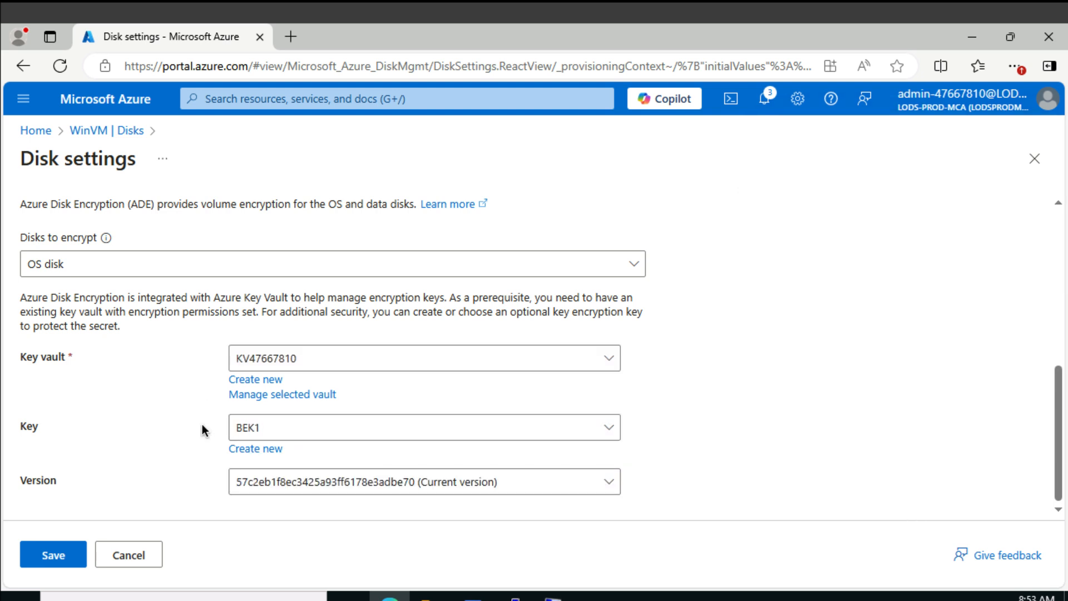
{"action": "left_click", "coordinate": [54, 549]}
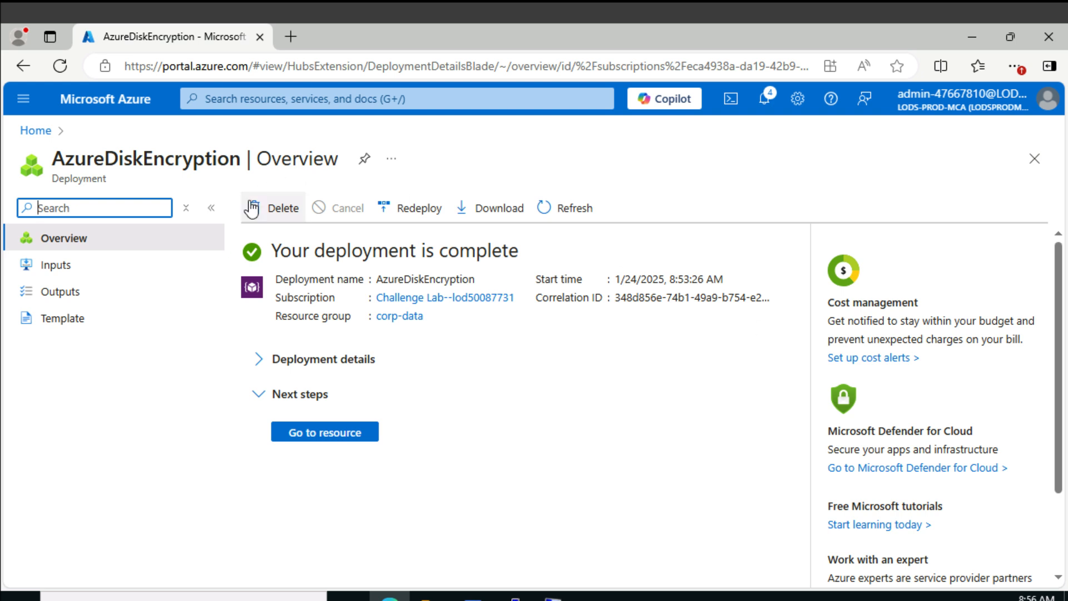
Return to WinVM's Disks page and check the encryption type of the OS disk
{"action": "right_click", "coordinate": [33, 66]}
{"action": "left_click", "coordinate": [43, 97]}
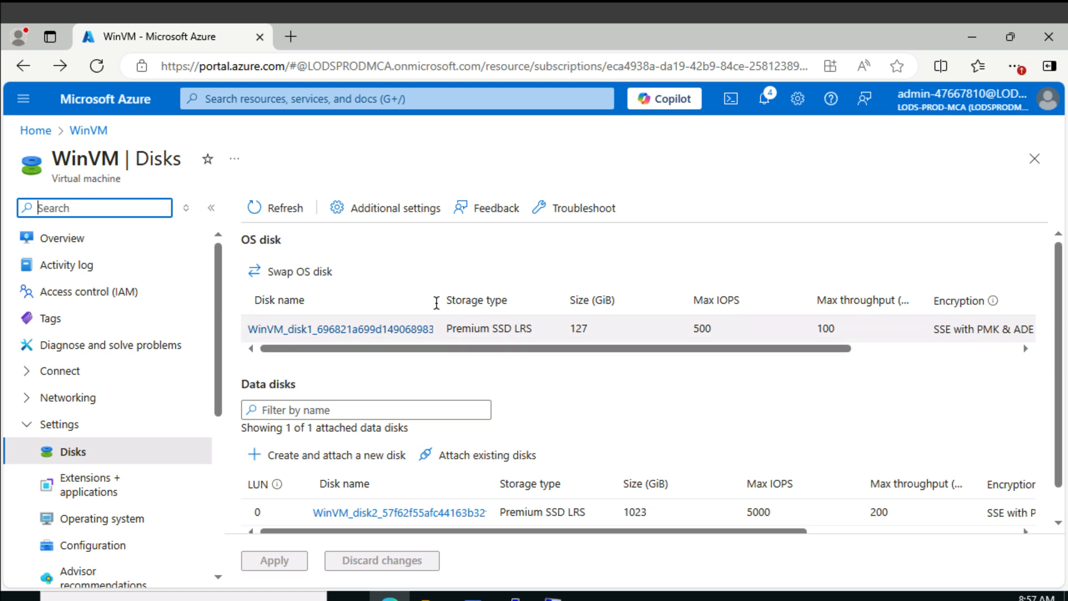
{"action": "scroll", "coordinate": [902, 351], "scroll_direction": "right", "scroll_amount": 3}
{"action": "left_click_drag", "start_coordinate": [903, 351], "coordinate": [896, 352]}
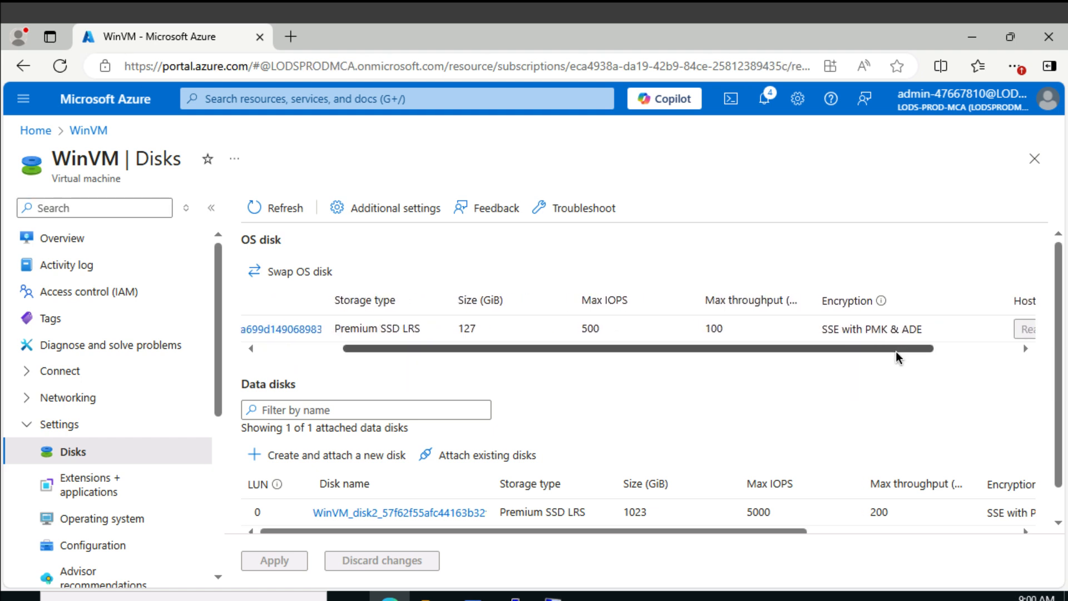